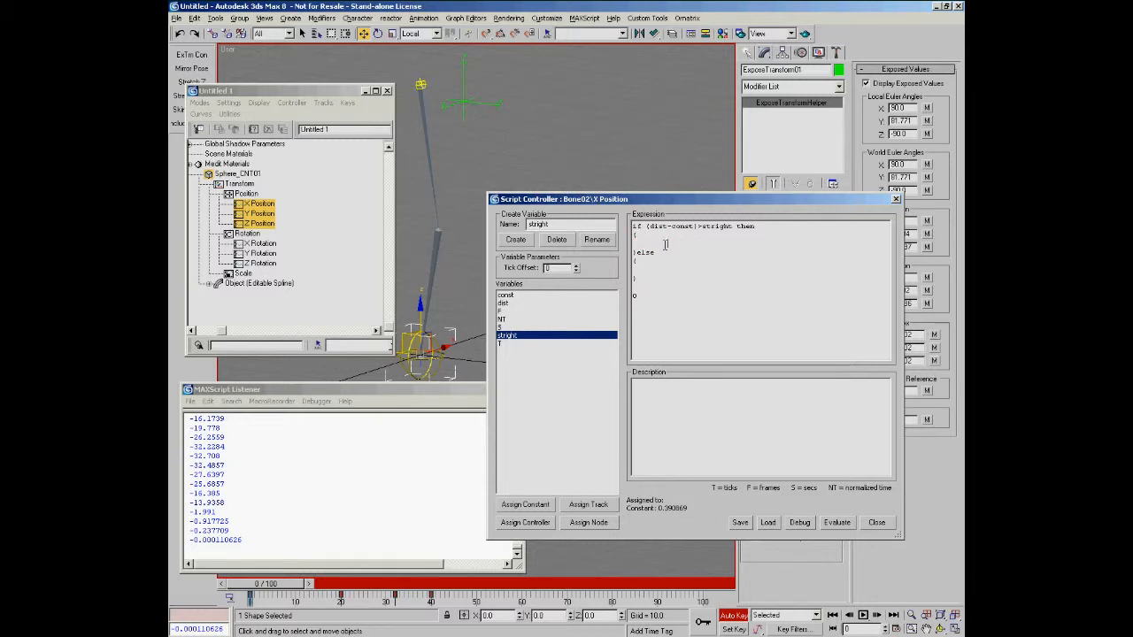
Step: Enter 0 as the else result in the Bone02 X Position script and test-move the sphere control, cancelling the move
{"action": "left_click", "coordinate": [662, 270]}
{"action": "left_click_drag", "start_coordinate": [410, 334], "coordinate": [402, 251]}
{"action": "right_click", "coordinate": [403, 252]}
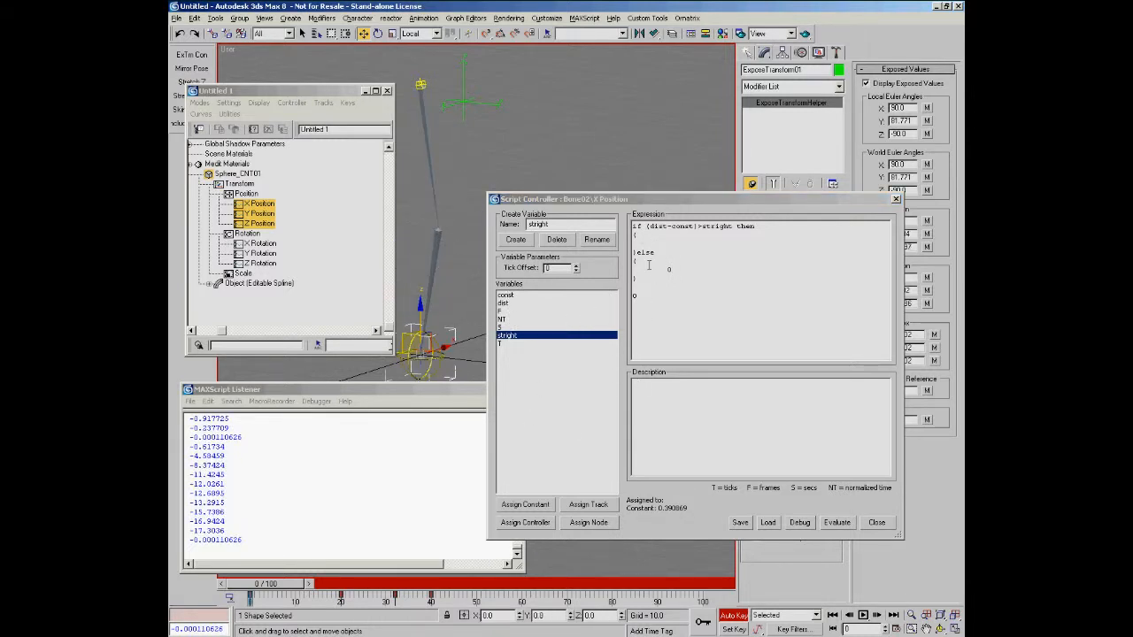
Step: Copy (dist-const) from the condition into the then branch, delete the stray 0 after the else block, and evaluate the script
{"action": "left_click", "coordinate": [668, 244]}
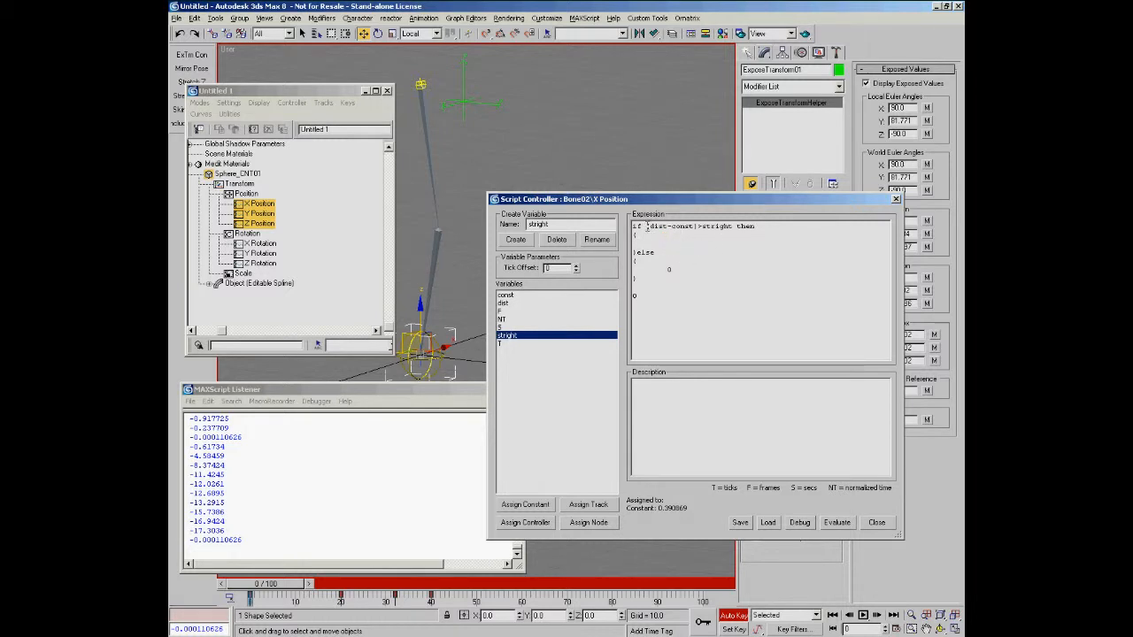
{"action": "left_click_drag", "start_coordinate": [646, 226], "coordinate": [699, 227]}
{"action": "key", "text": "ctrl+c"}
{"action": "left_click", "coordinate": [681, 239]}
{"action": "key", "text": "ctrl+v"}
{"action": "left_click_drag", "start_coordinate": [640, 304], "coordinate": [626, 293]}
{"action": "left_click", "coordinate": [836, 523]}
Step: Move the Script Controller and MAXScript Listener windows clear of the bones and scrub the timeline to check the stretch
{"action": "left_click_drag", "start_coordinate": [277, 586], "coordinate": [225, 557]}
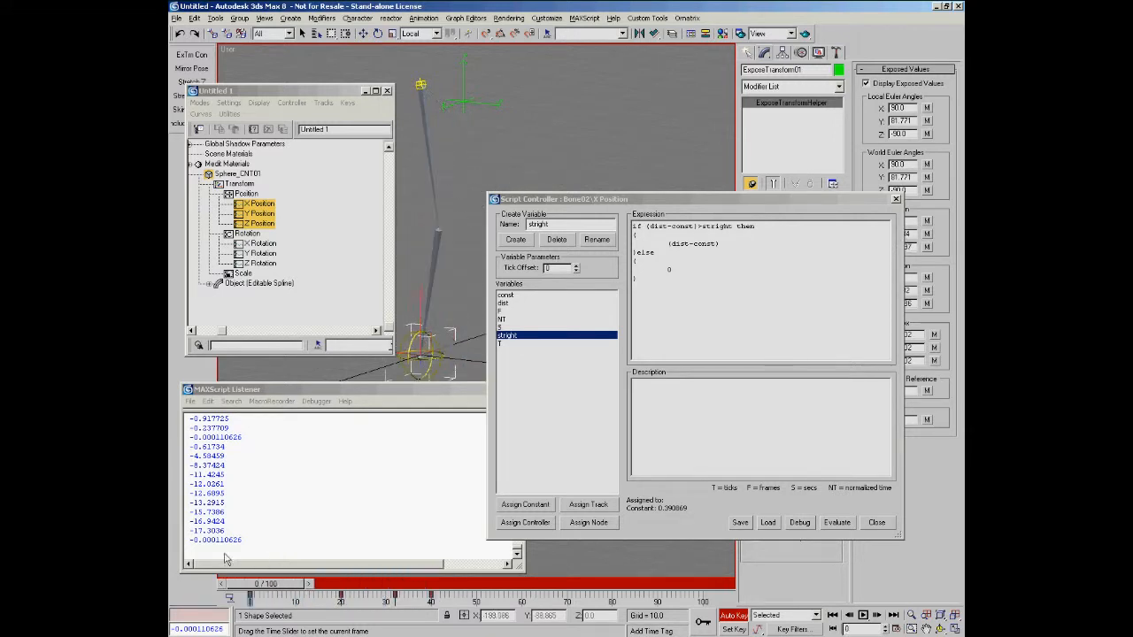
{"action": "left_click", "coordinate": [636, 200]}
{"action": "left_click_drag", "start_coordinate": [636, 200], "coordinate": [699, 49]}
{"action": "left_click_drag", "start_coordinate": [463, 389], "coordinate": [437, 427]}
{"action": "mouse_move", "coordinate": [281, 586]}
{"action": "left_mouse_down"}
{"action": "mouse_move", "coordinate": [416, 588]}
{"action": "mouse_move", "coordinate": [479, 617]}
{"action": "mouse_move", "coordinate": [416, 589]}
{"action": "mouse_move", "coordinate": [271, 591]}
{"action": "left_mouse_up"}
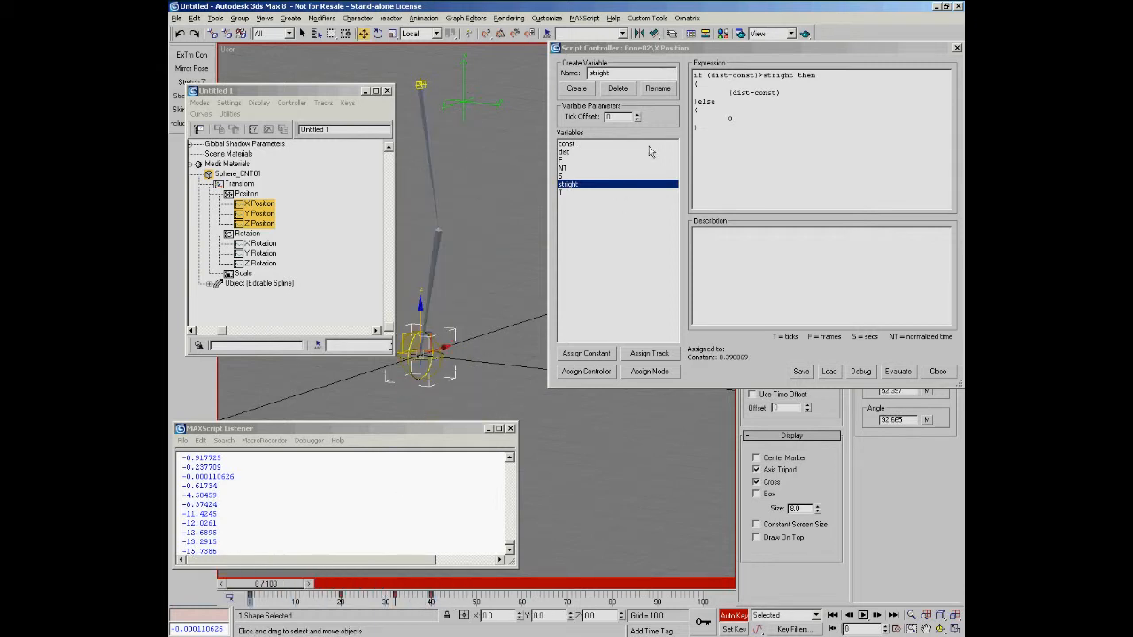
{"action": "mouse_move", "coordinate": [277, 586]}
{"action": "left_mouse_down"}
{"action": "mouse_move", "coordinate": [420, 606]}
{"action": "mouse_move", "coordinate": [270, 600]}
{"action": "left_mouse_up"}
Step: Change the then result to ((dist-const))/2, evaluate the script, and scrub the timeline to test it
{"action": "left_click", "coordinate": [727, 92]}
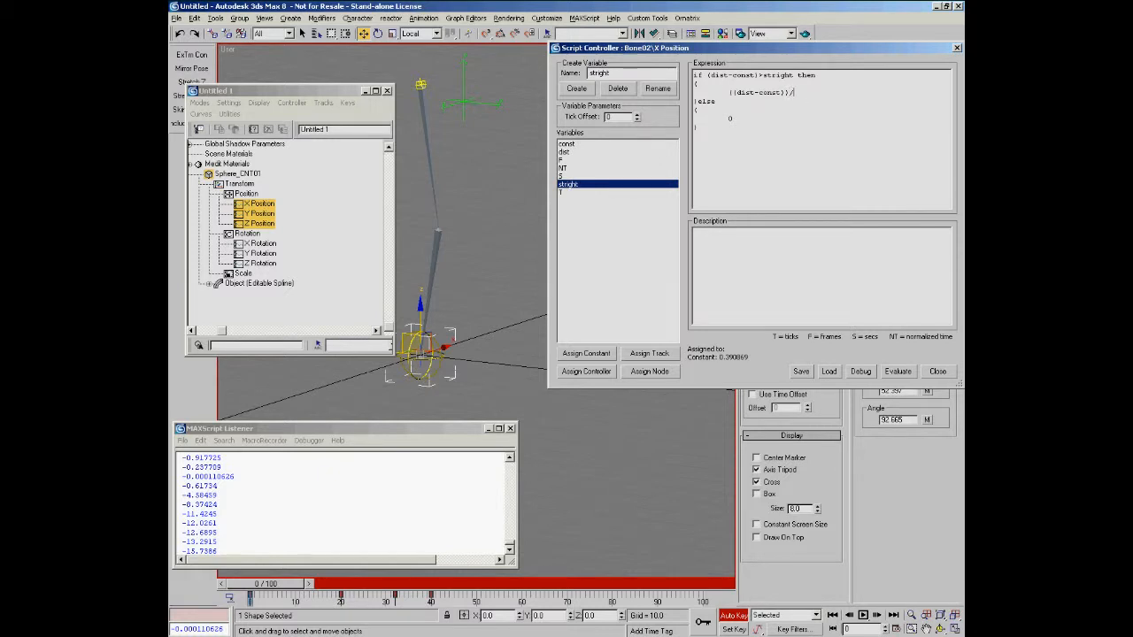
{"action": "left_click", "coordinate": [895, 372]}
{"action": "left_click", "coordinate": [283, 586]}
{"action": "left_click_drag", "start_coordinate": [283, 588], "coordinate": [202, 533]}
{"action": "key", "text": "w"}
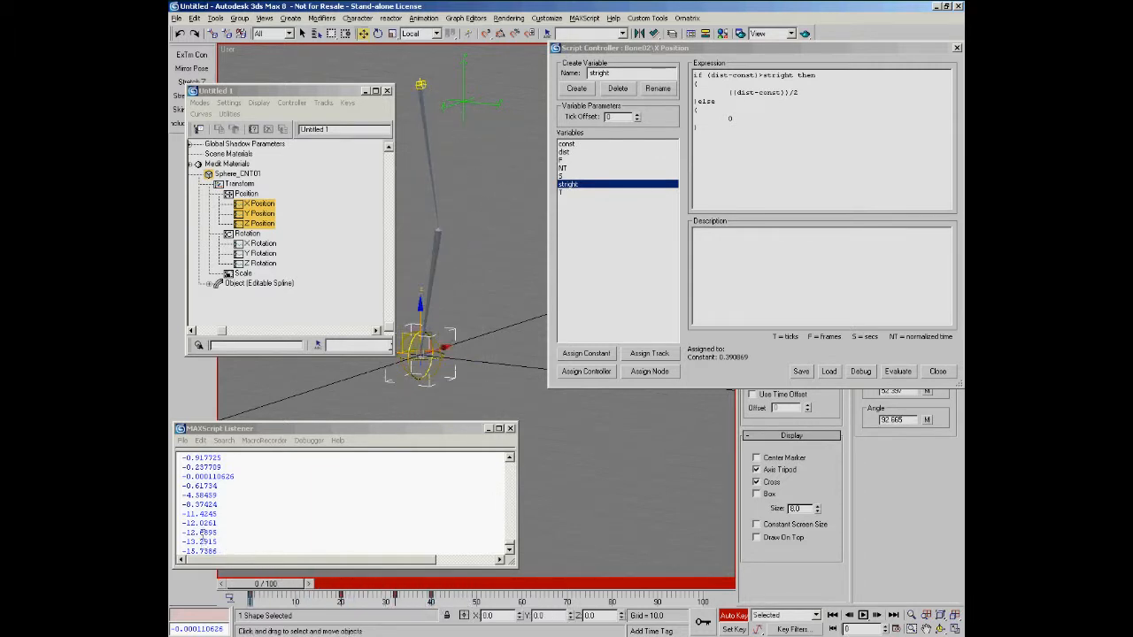
Step: Select Bone02 and copy the script controller from its Zero Pos XYZ X Position track
{"action": "left_click_drag", "start_coordinate": [701, 49], "coordinate": [700, 79]}
{"action": "middle_click_drag", "start_coordinate": [428, 355], "coordinate": [460, 326]}
{"action": "scroll", "coordinate": [445, 340], "scroll_direction": "up", "scroll_amount": 1}
{"action": "scroll", "coordinate": [446, 327], "scroll_direction": "up", "scroll_amount": 2}
{"action": "left_click", "coordinate": [451, 232]}
{"action": "right_click", "coordinate": [271, 262]}
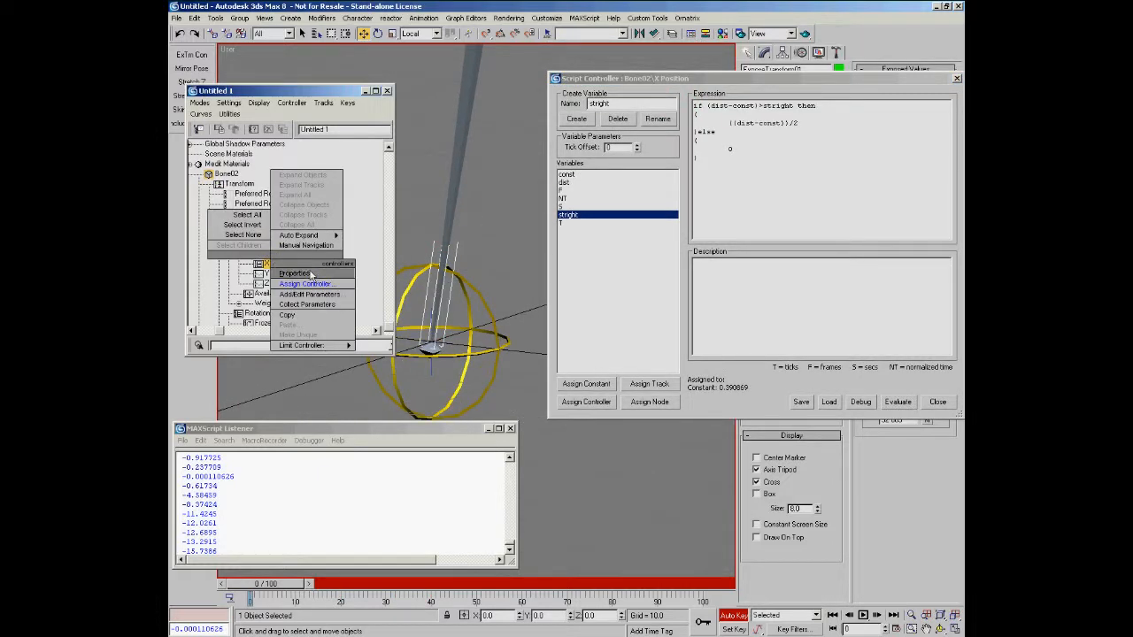
{"action": "left_click", "coordinate": [304, 314]}
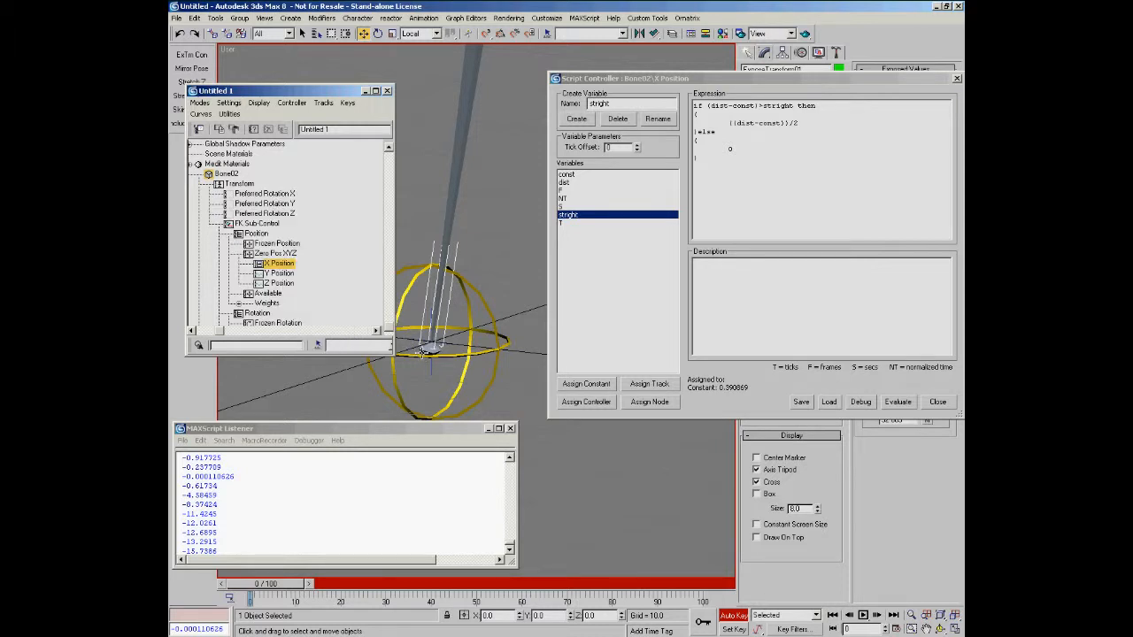
Step: Paste the copied controller onto Bone03's Zero Pos XYZ X Position track and scrub the timeline to test it
{"action": "left_click", "coordinate": [424, 351]}
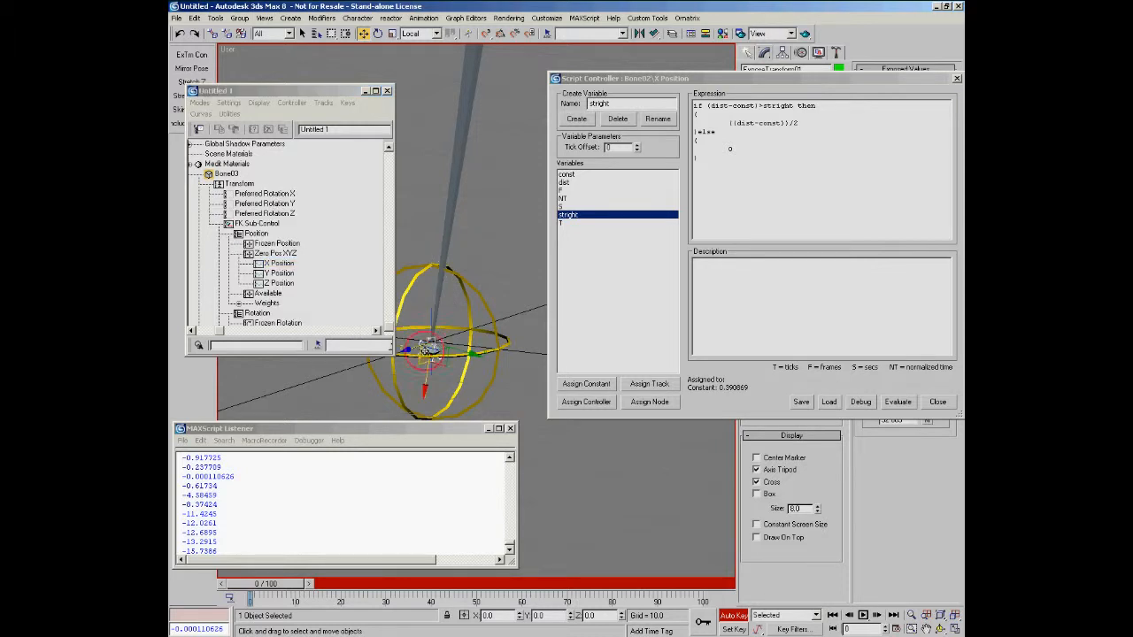
{"action": "right_click", "coordinate": [275, 264]}
{"action": "left_click", "coordinate": [323, 321]}
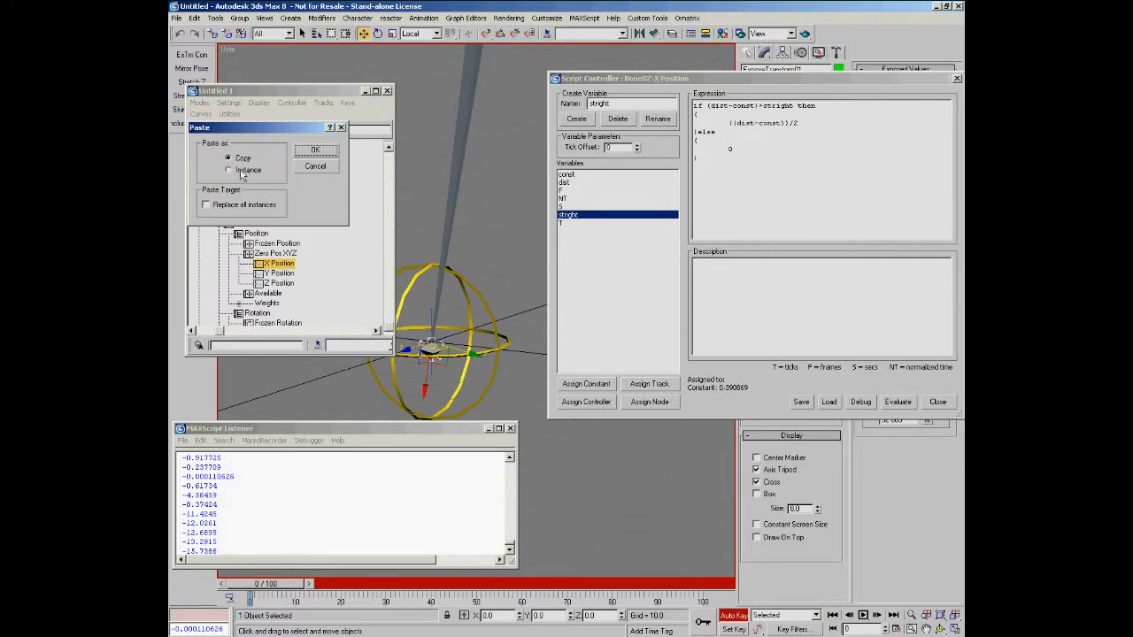
{"action": "left_click", "coordinate": [312, 153]}
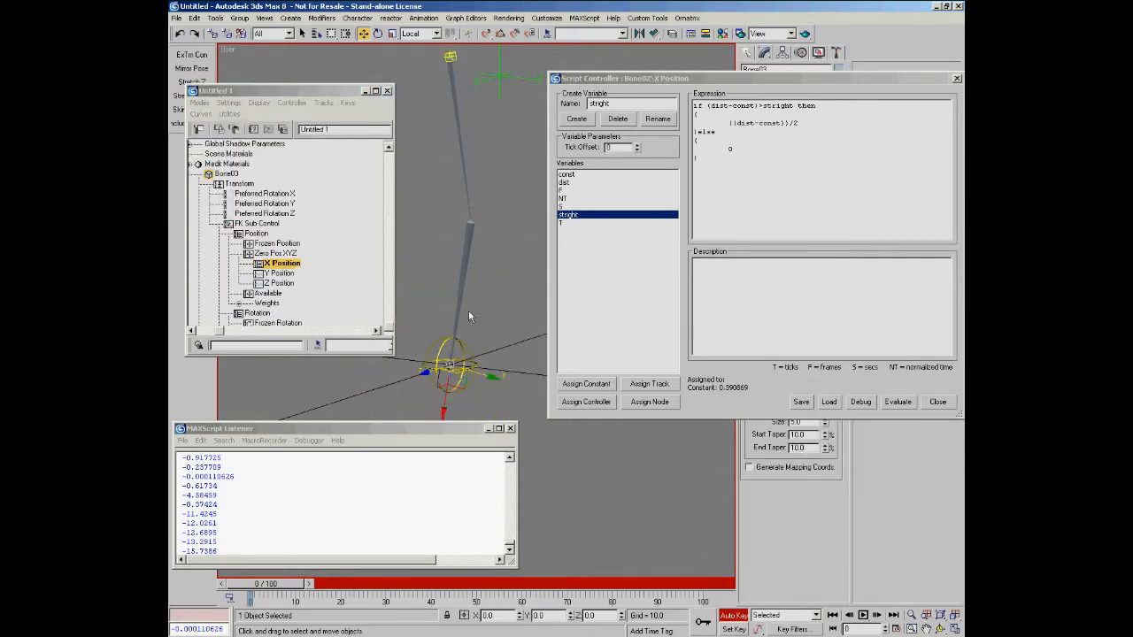
{"action": "left_click_drag", "start_coordinate": [285, 584], "coordinate": [244, 537]}
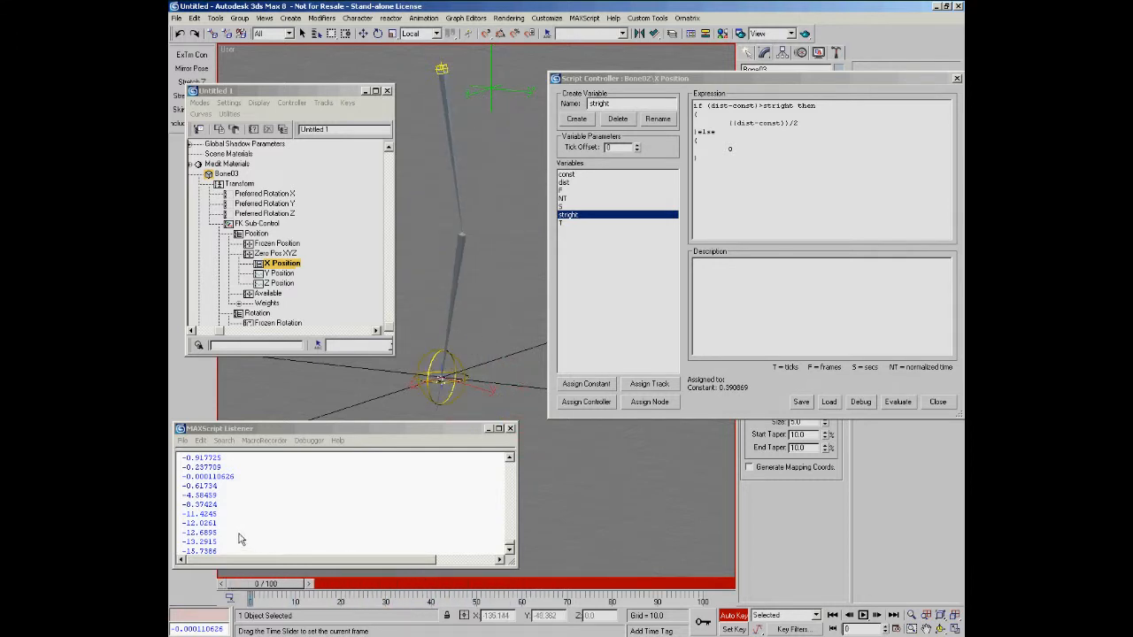
Step: Change the then result to ((dist-const)-stright)/2, evaluate the script, and scrub the timeline
{"action": "left_click", "coordinate": [800, 189]}
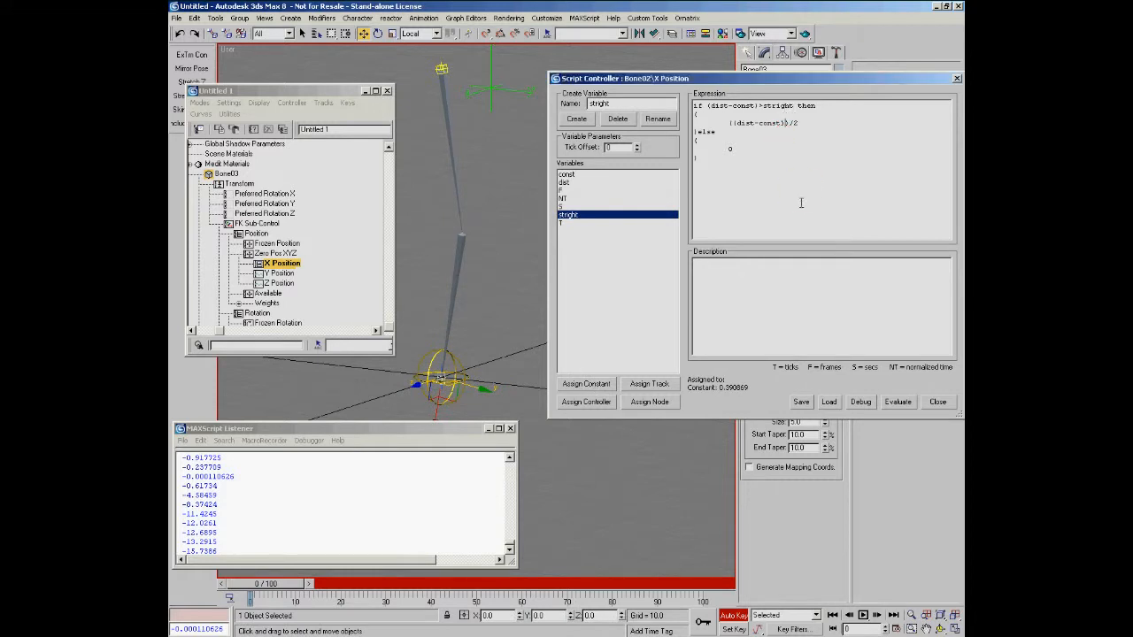
{"action": "type", "text": "-stright"}
{"action": "left_click", "coordinate": [899, 402]}
{"action": "left_click_drag", "start_coordinate": [274, 586], "coordinate": [225, 528]}
{"action": "key", "text": "w"}
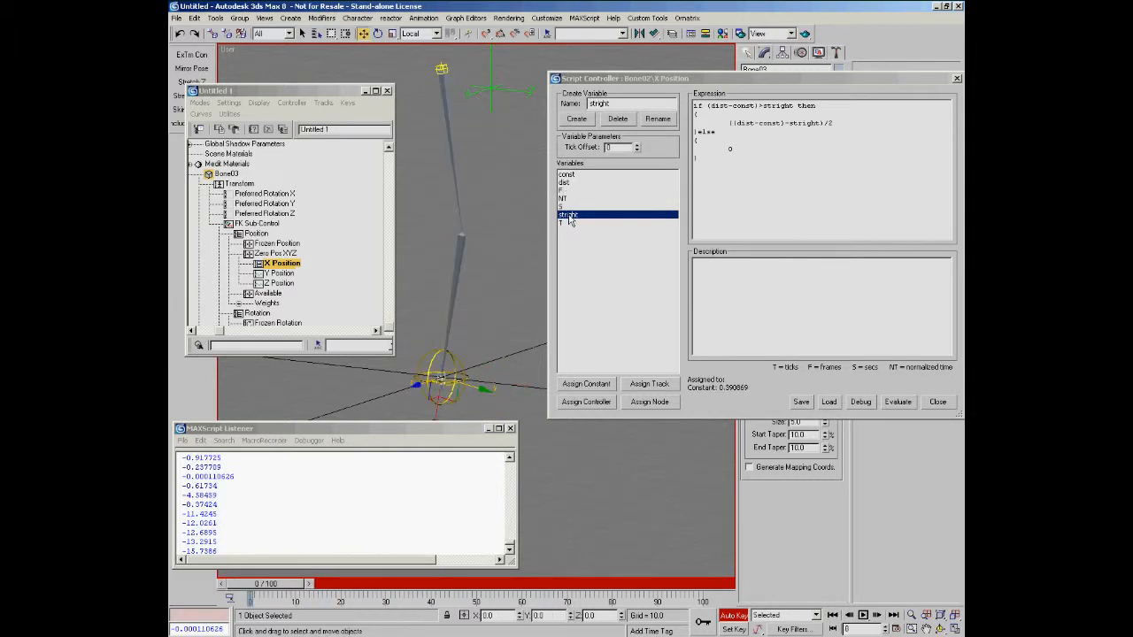
Step: Set the constant of the stright variable to 0.41 and scrub the timeline to test it
{"action": "left_click", "coordinate": [586, 384]}
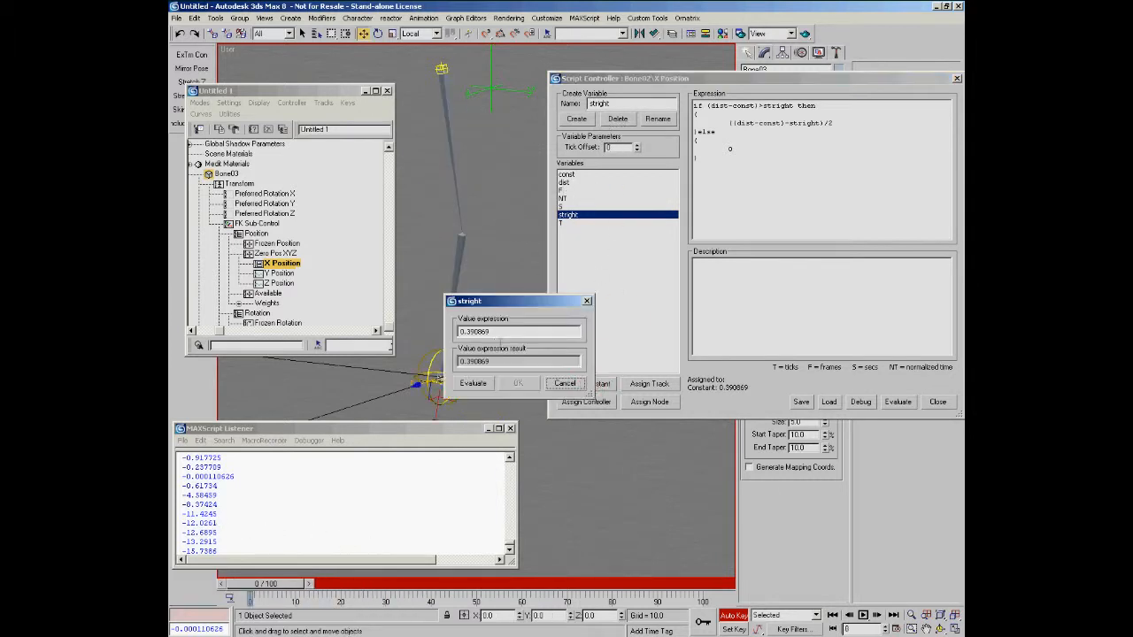
{"action": "left_click", "coordinate": [468, 331]}
{"action": "left_click_drag", "start_coordinate": [494, 331], "coordinate": [466, 331]}
{"action": "left_click", "coordinate": [472, 383]}
{"action": "left_click", "coordinate": [518, 384]}
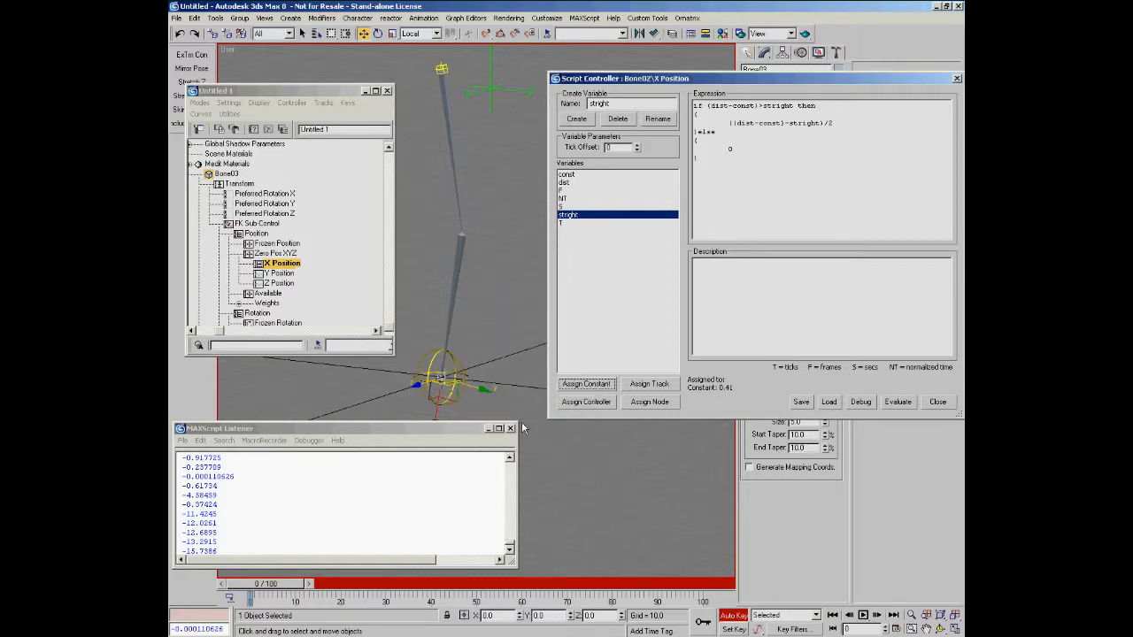
{"action": "mouse_move", "coordinate": [282, 586]}
{"action": "left_mouse_down"}
{"action": "mouse_move", "coordinate": [411, 593]}
{"action": "mouse_move", "coordinate": [276, 593]}
{"action": "left_mouse_up"}
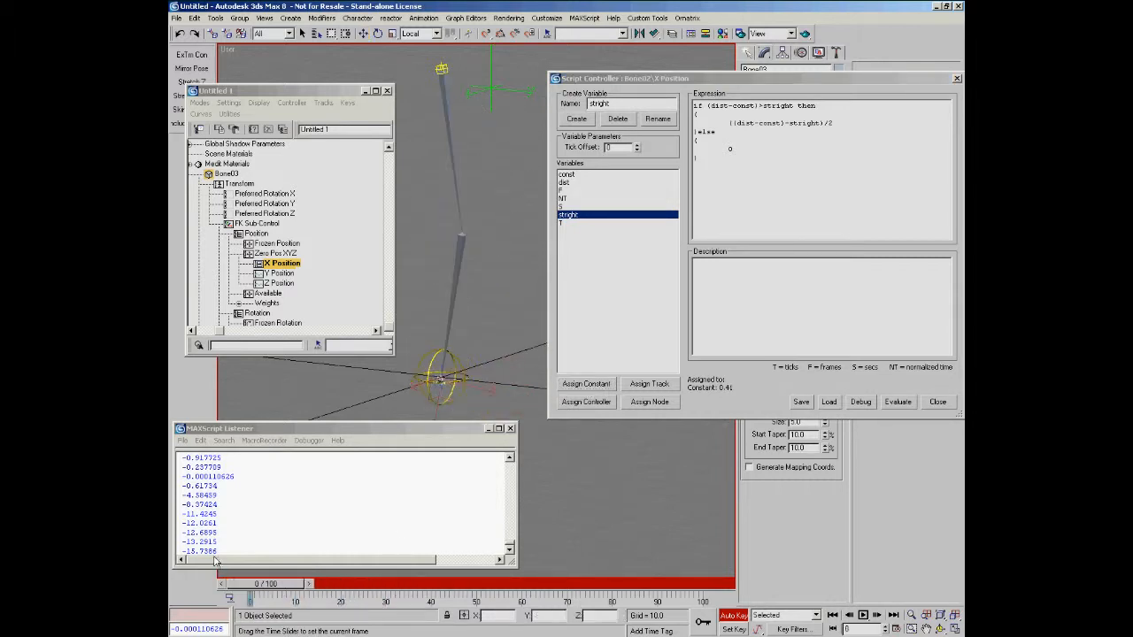
Step: Try another constant value for the stright variable, scrub the timeline, and evaluate the script
{"action": "left_click", "coordinate": [580, 384]}
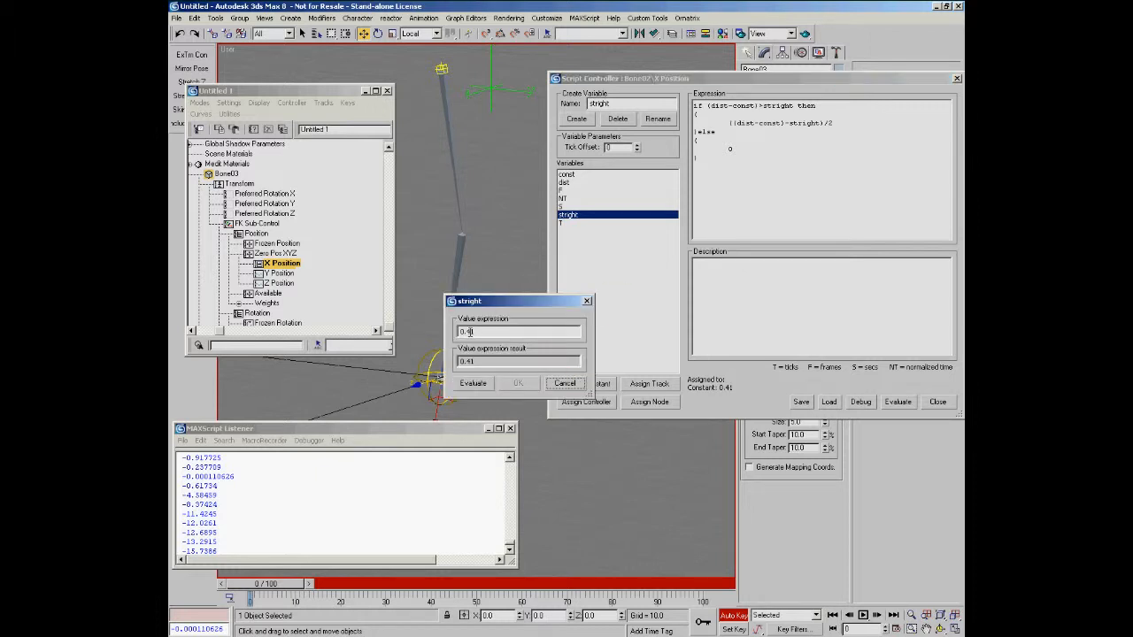
{"action": "left_click_drag", "start_coordinate": [482, 330], "coordinate": [467, 331]}
{"action": "left_click", "coordinate": [473, 383]}
{"action": "left_click", "coordinate": [518, 383]}
{"action": "left_click_drag", "start_coordinate": [287, 590], "coordinate": [250, 591]}
{"action": "left_click", "coordinate": [895, 402]}
Step: Set the stright constant to 0.6, scrub to frame 34, and evaluate the script
{"action": "left_click", "coordinate": [586, 384]}
{"action": "key", "text": "BackSpace"}
{"action": "type", "text": "6"}
{"action": "left_click", "coordinate": [518, 382]}
{"action": "left_click_drag", "start_coordinate": [277, 583], "coordinate": [433, 595]}
{"action": "left_click", "coordinate": [889, 403]}
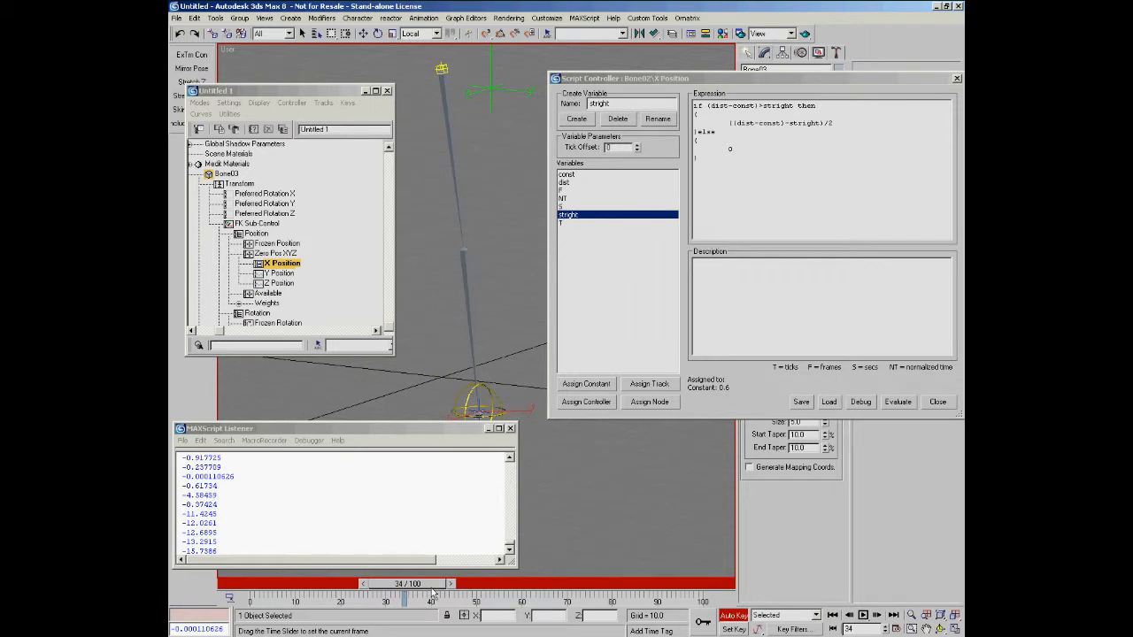
Step: Set the stright constant to 0.55 and scrub back to frame 0
{"action": "left_click", "coordinate": [577, 386]}
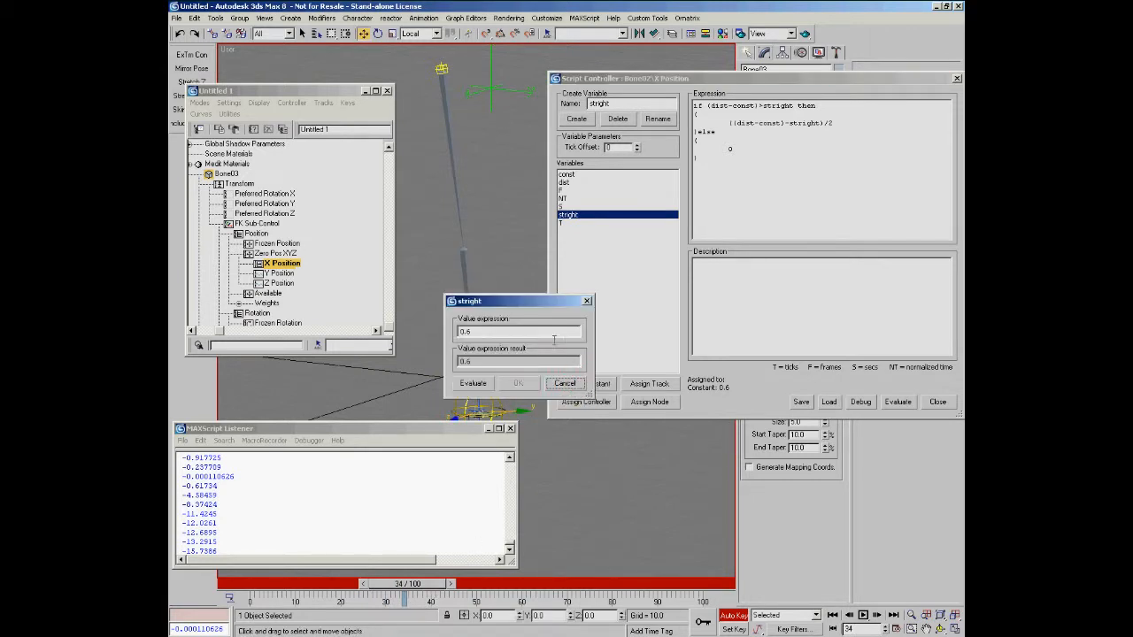
{"action": "left_click", "coordinate": [468, 332]}
{"action": "type", "text": "55"}
{"action": "left_click", "coordinate": [483, 385]}
{"action": "left_click", "coordinate": [518, 383]}
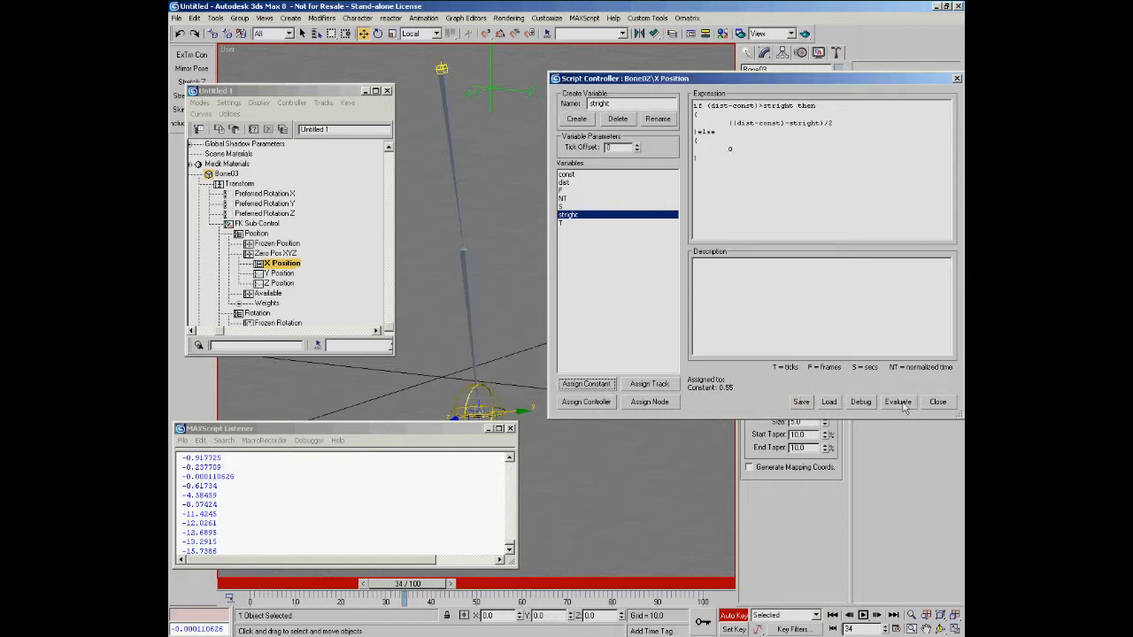
{"action": "left_click_drag", "start_coordinate": [408, 584], "coordinate": [244, 577]}
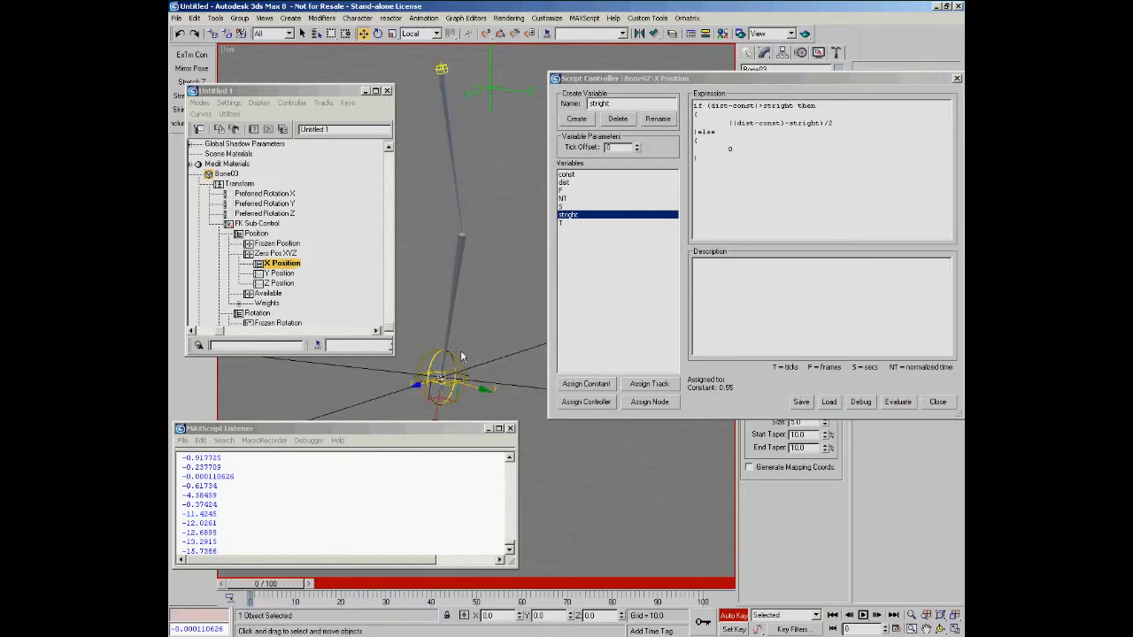
Step: Close the Script Controller window for Bone02's X Position
{"action": "left_click_drag", "start_coordinate": [461, 355], "coordinate": [468, 312]}
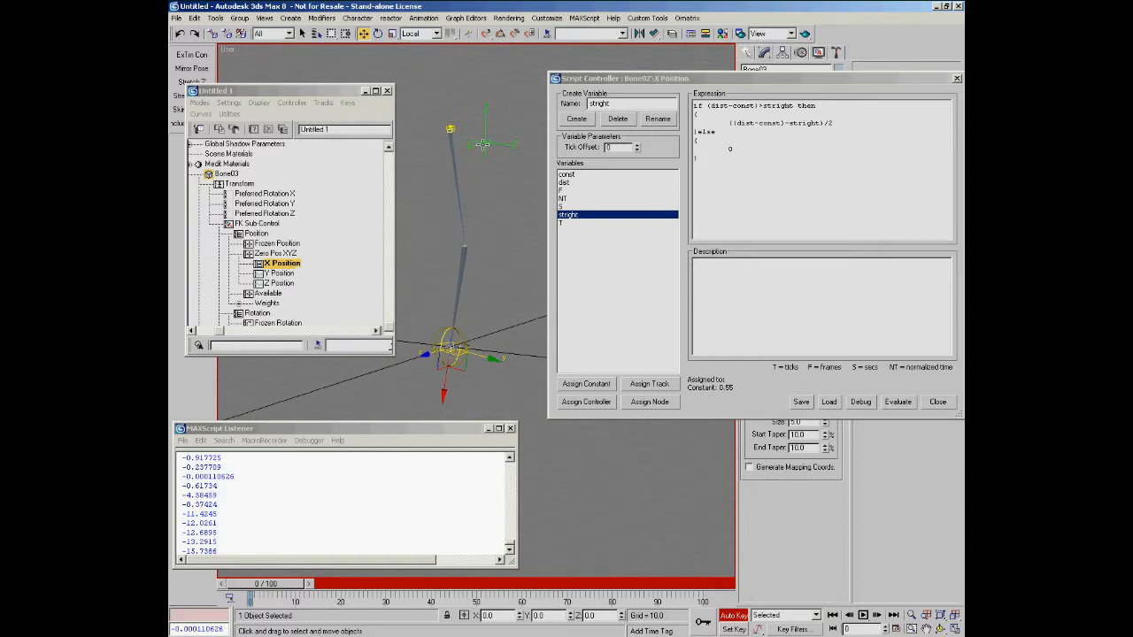
{"action": "left_click_drag", "start_coordinate": [952, 81], "coordinate": [930, 79]}
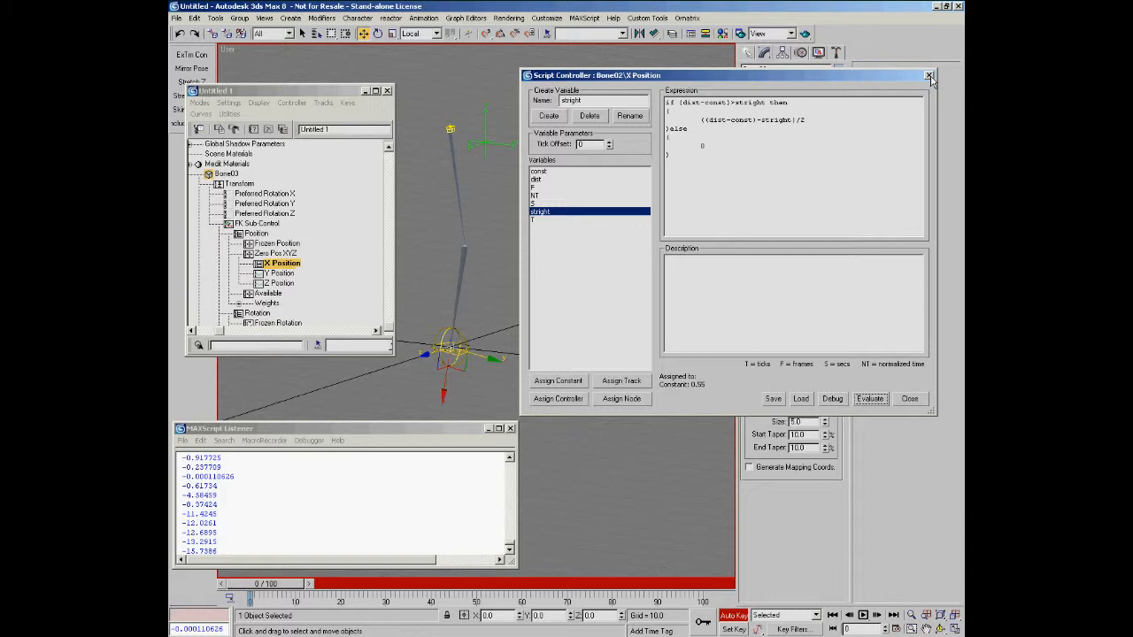
{"action": "left_click", "coordinate": [930, 78]}
Step: Create a second ExposeTm helper beside the middle joint of the bone chain in the Left view
{"action": "middle_click_drag", "start_coordinate": [507, 225], "coordinate": [515, 234], "text": "alt"}
{"action": "key", "text": "l"}
{"action": "middle_click_drag", "start_coordinate": [477, 287], "coordinate": [493, 298]}
{"action": "scroll", "coordinate": [491, 300], "scroll_direction": "up", "scroll_amount": 3}
{"action": "scroll", "coordinate": [520, 269], "scroll_direction": "up", "scroll_amount": 2}
{"action": "middle_click_drag", "start_coordinate": [536, 205], "coordinate": [539, 242]}
{"action": "scroll", "coordinate": [539, 240], "scroll_direction": "down", "scroll_amount": 1}
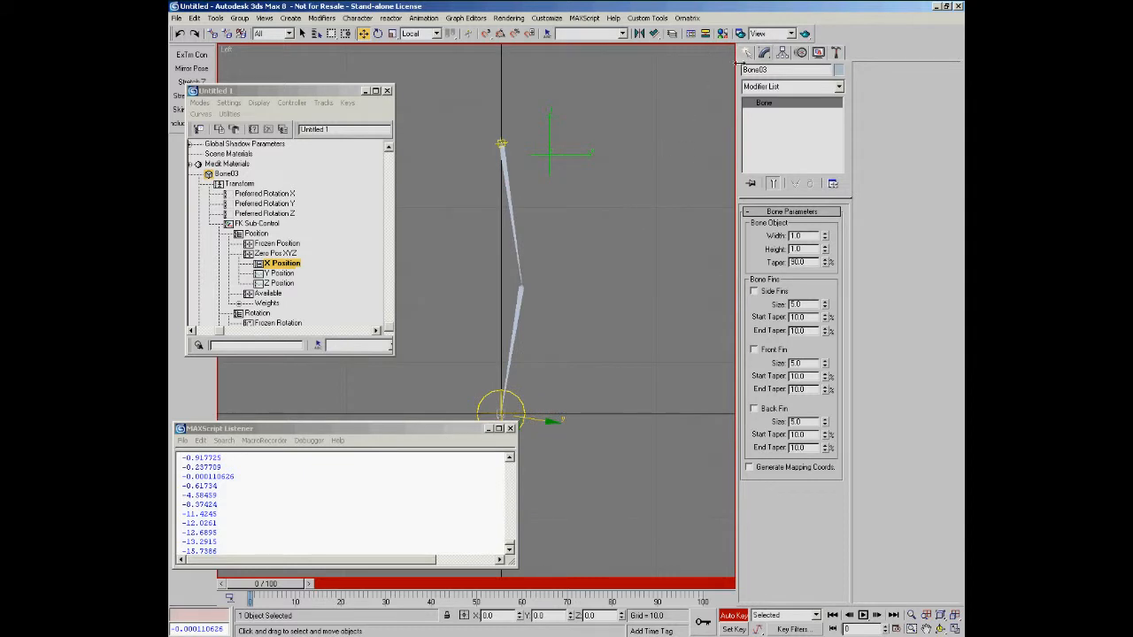
{"action": "left_click", "coordinate": [747, 53]}
{"action": "left_click", "coordinate": [808, 73]}
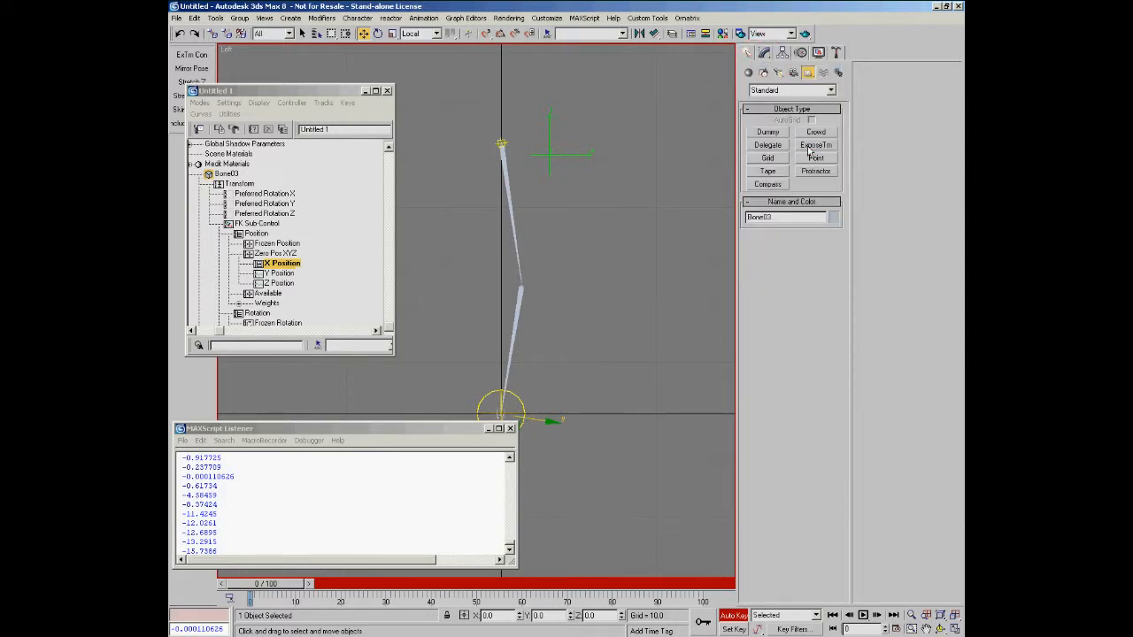
{"action": "left_click", "coordinate": [808, 149]}
{"action": "left_click", "coordinate": [578, 282]}
{"action": "right_click", "coordinate": [569, 304]}
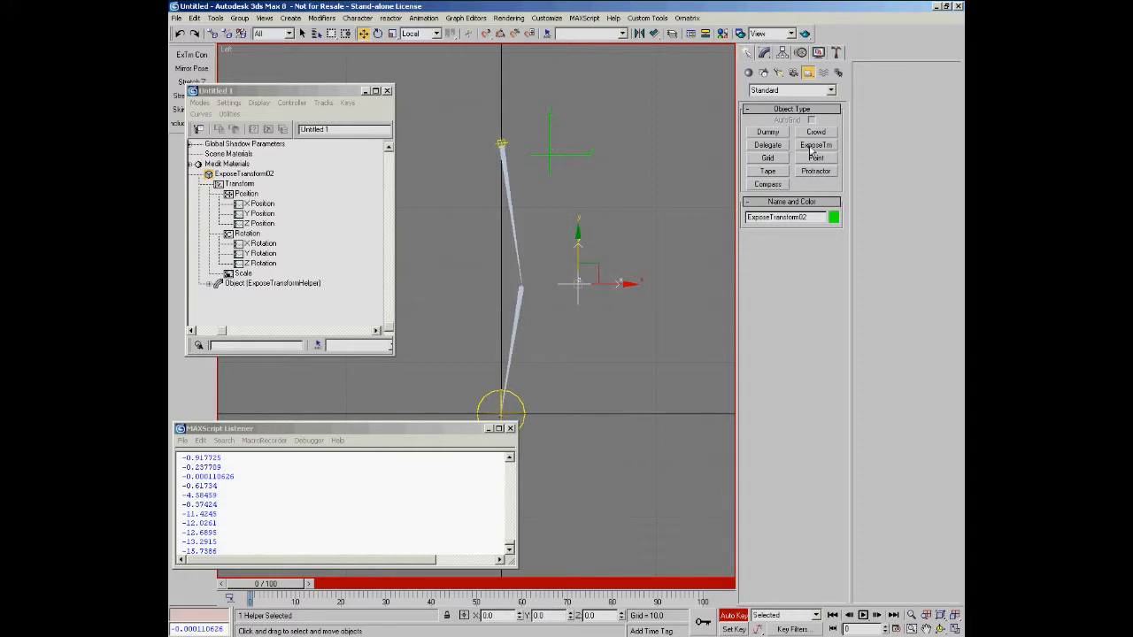
Step: Set Bone02 as the expose node of the new ExposeTransform02 helper
{"action": "left_click", "coordinate": [764, 53]}
{"action": "left_click", "coordinate": [770, 247]}
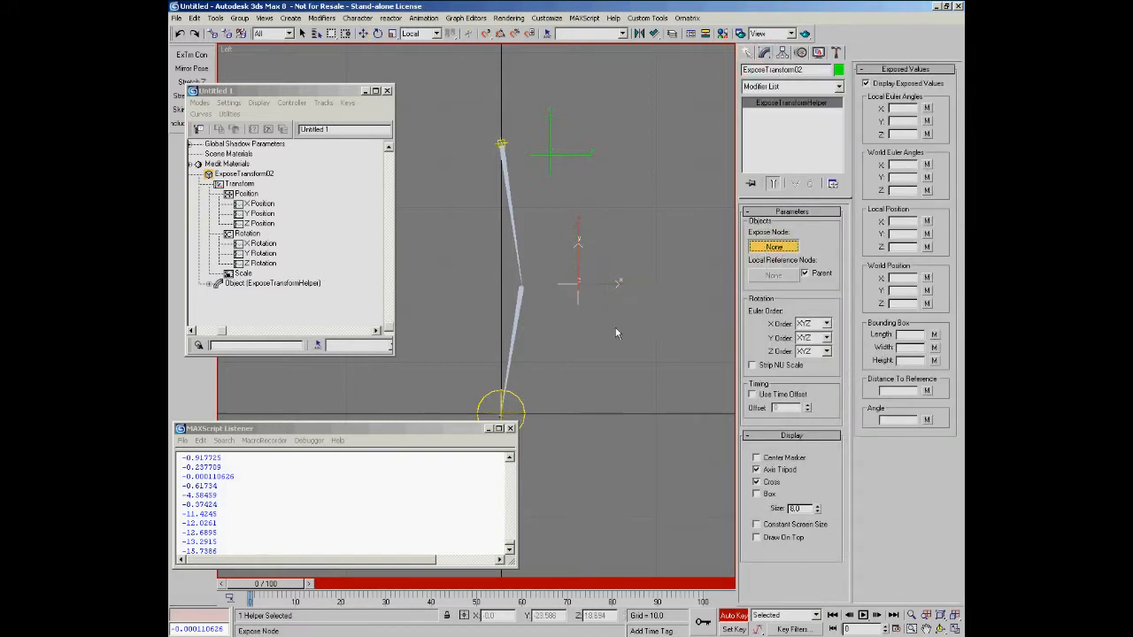
{"action": "left_click", "coordinate": [517, 306]}
{"action": "middle_click_drag", "start_coordinate": [563, 334], "coordinate": [534, 291], "text": "alt"}
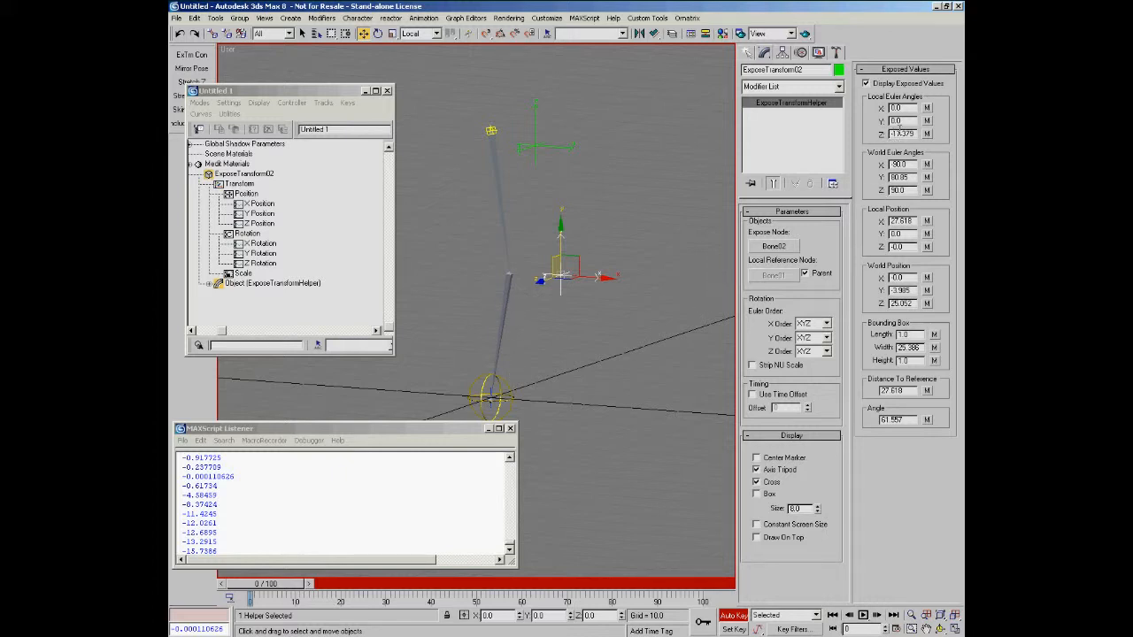
Step: Scrub the timeline to examine the helper's exposed values and turn off Auto Key
{"action": "left_click_drag", "start_coordinate": [271, 594], "coordinate": [240, 576]}
{"action": "key", "text": "w"}
{"action": "middle_click_drag", "start_coordinate": [530, 322], "coordinate": [536, 289], "text": "alt"}
{"action": "key", "text": "n"}
{"action": "middle_click_drag", "start_coordinate": [537, 288], "coordinate": [526, 331], "text": "alt"}
Step: Draw a one-segment bone with an end bone beside and roughly parallel to the upper bone in the Left view
{"action": "key", "text": "l"}
{"action": "key", "text": "z"}
{"action": "scroll", "coordinate": [513, 324], "scroll_direction": "down", "scroll_amount": 4}
{"action": "middle_click_drag", "start_coordinate": [467, 304], "coordinate": [533, 258]}
{"action": "right_click", "coordinate": [544, 249]}
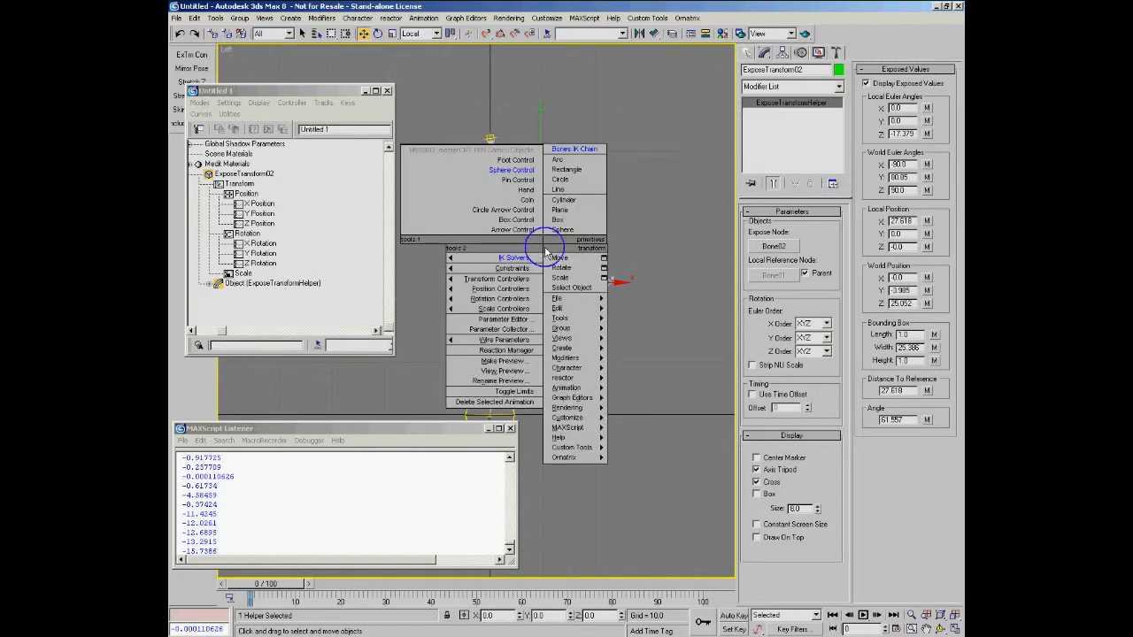
{"action": "left_click", "coordinate": [574, 148]}
{"action": "left_click", "coordinate": [506, 141]}
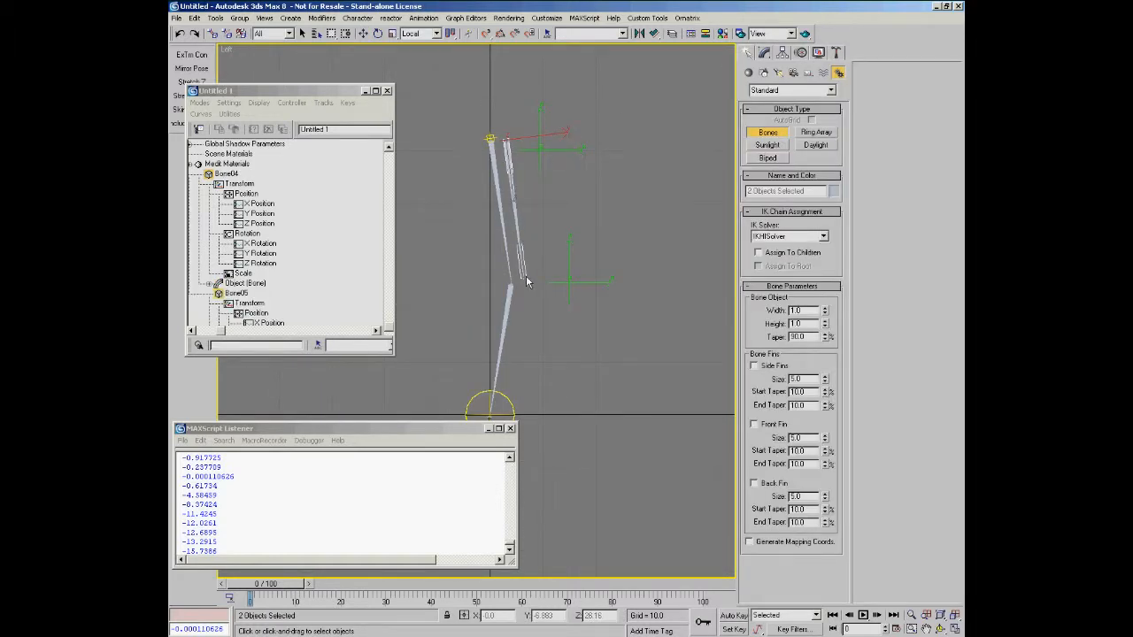
{"action": "left_click", "coordinate": [530, 270]}
{"action": "right_click", "coordinate": [562, 282]}
{"action": "right_click", "coordinate": [544, 219]}
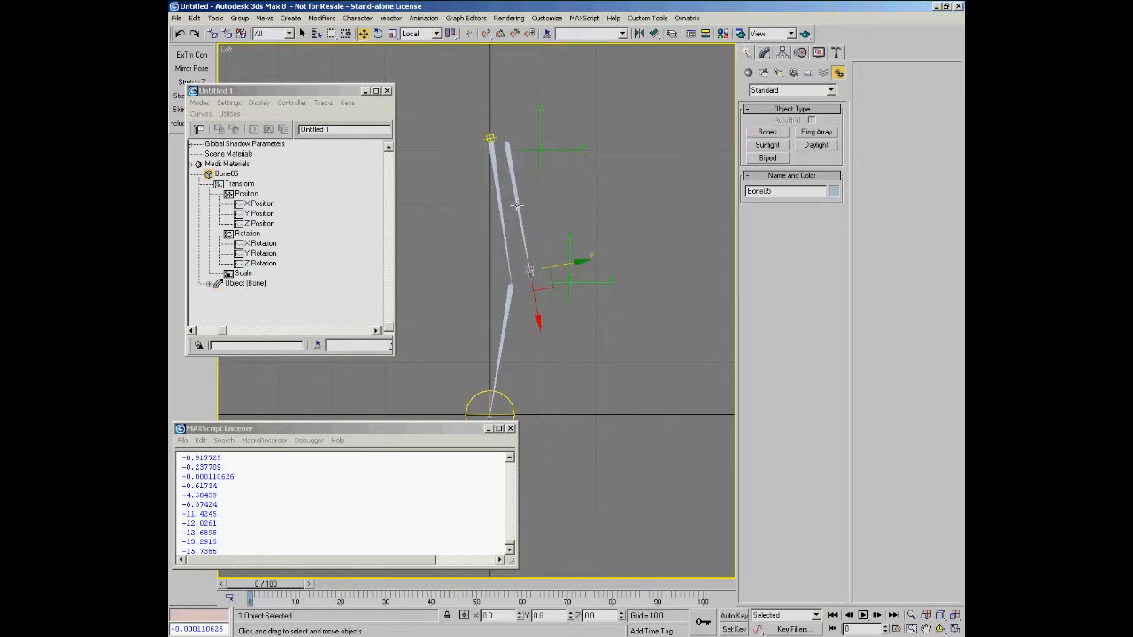
Step: Select both Bone04 and Bone05 and run the StretchBone script on them
{"action": "left_click", "coordinate": [517, 206], "text": "ctrl"}
{"action": "left_click_drag", "start_coordinate": [266, 94], "coordinate": [296, 96]}
{"action": "left_click", "coordinate": [208, 96]}
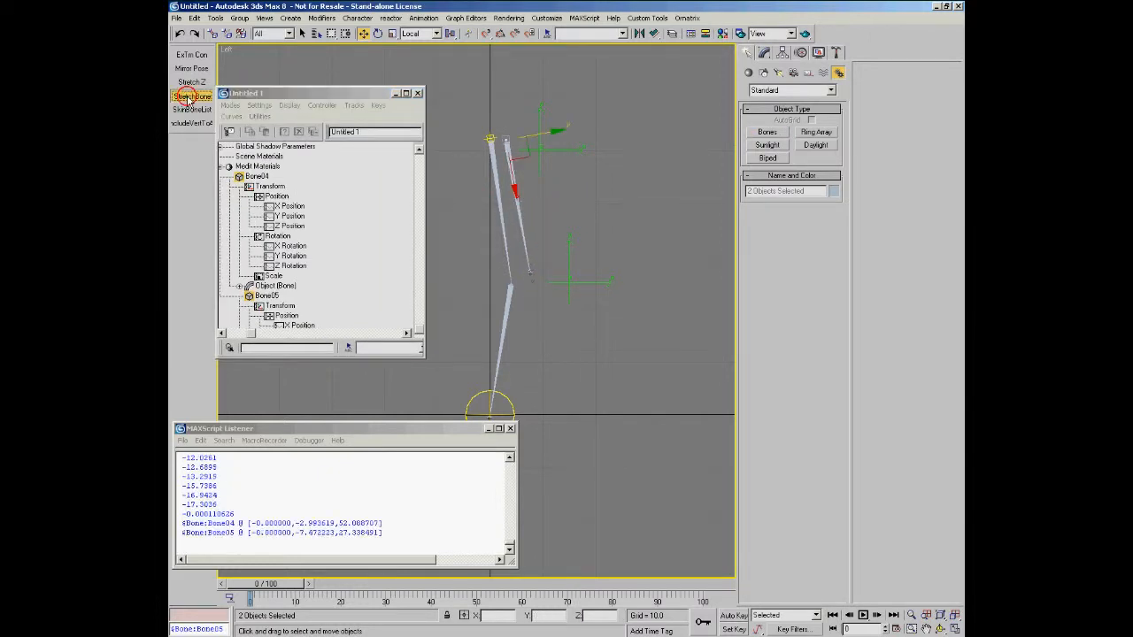
Step: Enlarge the Bone04_point and Bone05_point helpers of the new stretch bone, giving Bone05_point a size of 2.25
{"action": "scroll", "coordinate": [512, 138], "scroll_direction": "up", "scroll_amount": 5}
{"action": "left_click", "coordinate": [503, 132]}
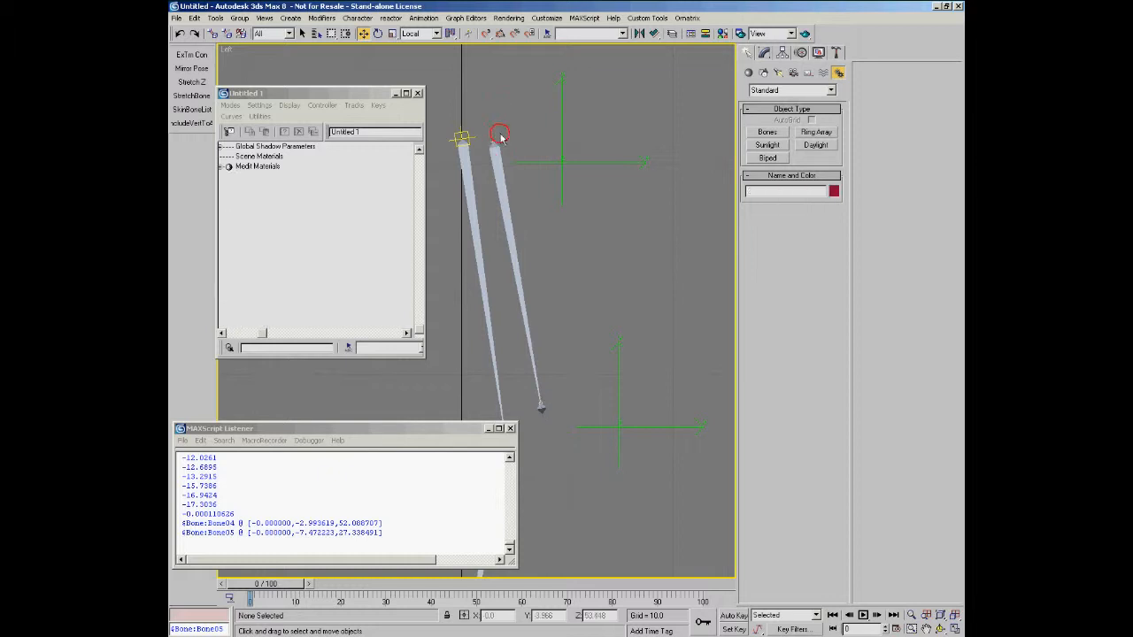
{"action": "left_click", "coordinate": [493, 141]}
{"action": "left_click", "coordinate": [765, 54]}
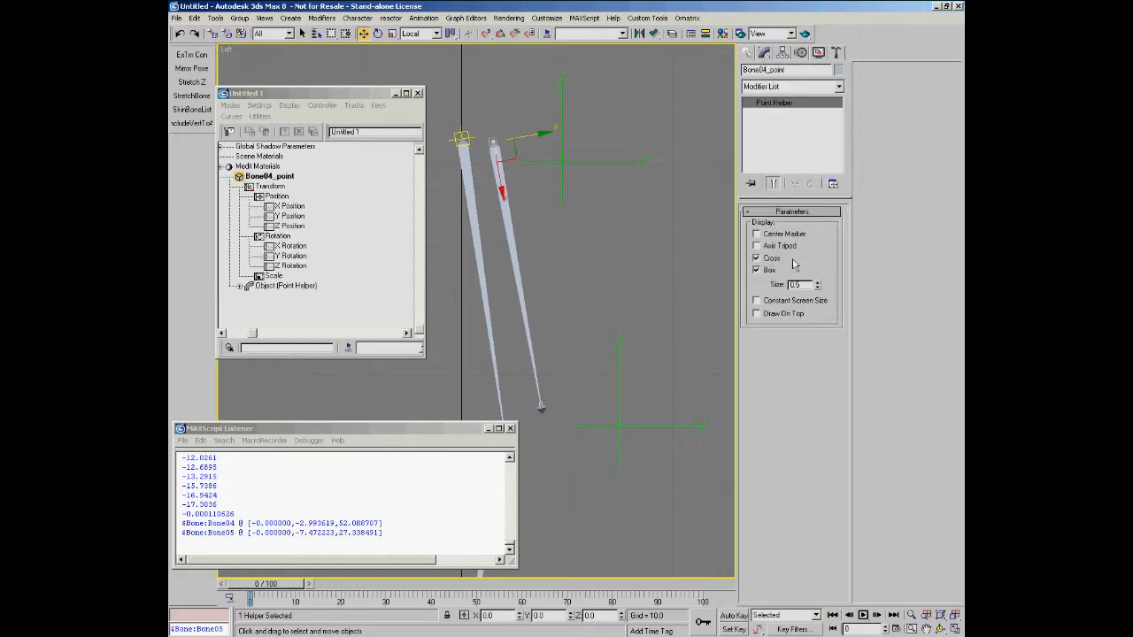
{"action": "left_click_drag", "start_coordinate": [818, 286], "coordinate": [821, 271]}
{"action": "left_click", "coordinate": [543, 403]}
{"action": "left_click_drag", "start_coordinate": [820, 285], "coordinate": [809, 170]}
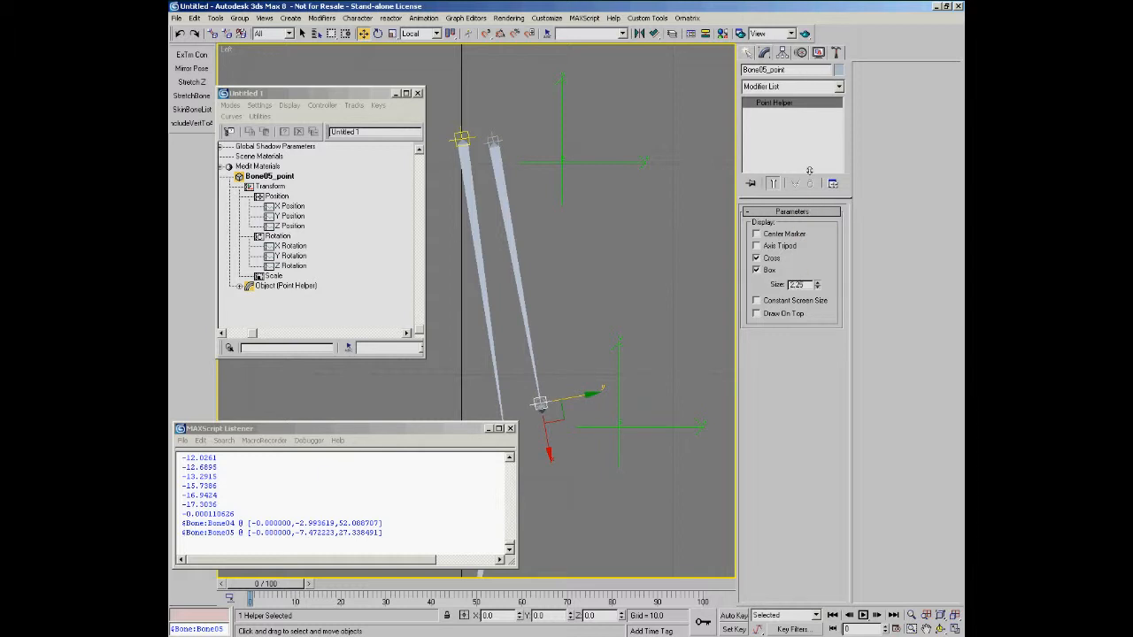
Step: Link both point helpers, Bone04_point and Bone05_point, to the upper bone Bone01 as their parent
{"action": "left_click", "coordinate": [493, 140], "text": "ctrl"}
{"action": "right_click", "coordinate": [597, 217]}
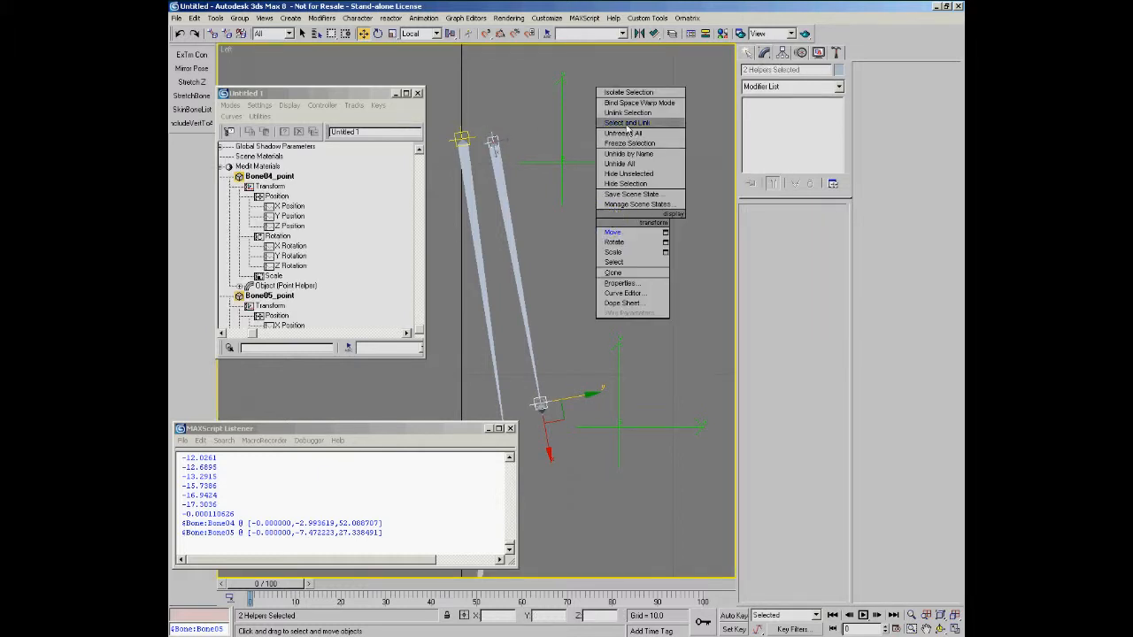
{"action": "left_click", "coordinate": [627, 124]}
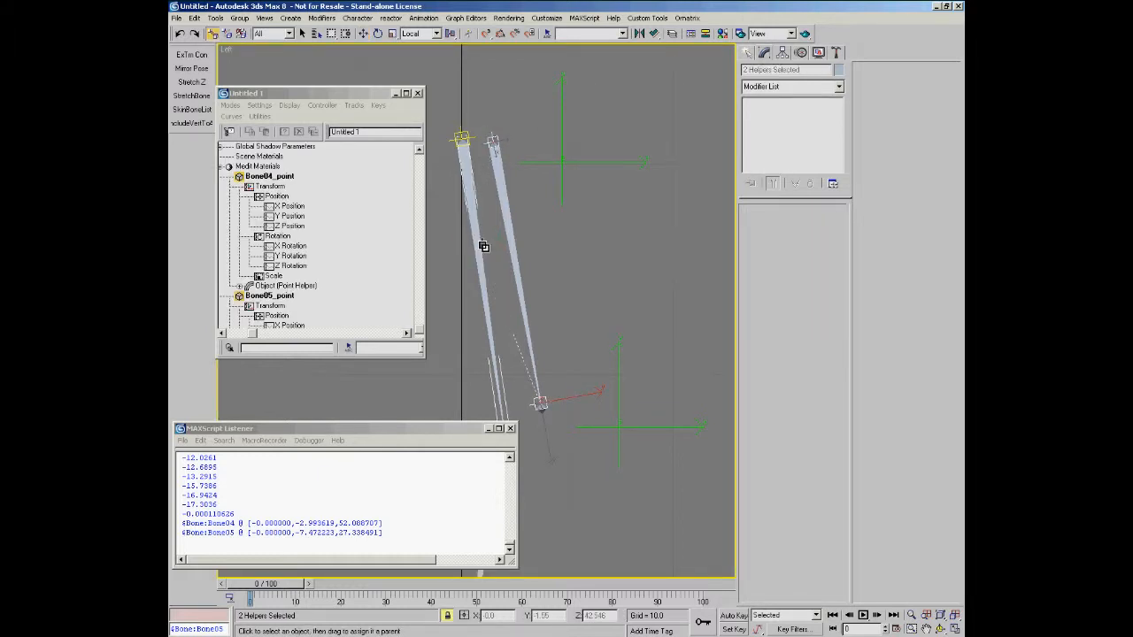
{"action": "middle_click_drag", "start_coordinate": [576, 327], "coordinate": [561, 262]}
{"action": "right_click", "coordinate": [548, 236]}
{"action": "left_click", "coordinate": [563, 250]}
{"action": "middle_click_drag", "start_coordinate": [545, 308], "coordinate": [569, 318]}
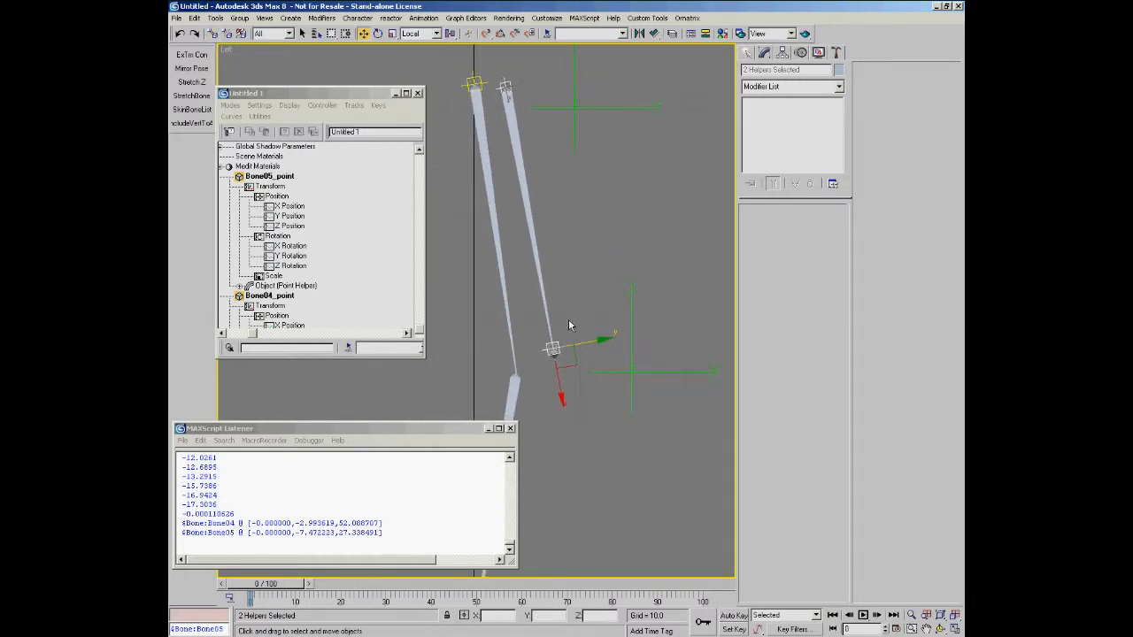
Step: Freeze the transforms of the two selected point helpers and accept the extra layer of controllers
{"action": "middle_click_drag", "start_coordinate": [563, 247], "coordinate": [539, 262], "text": "alt"}
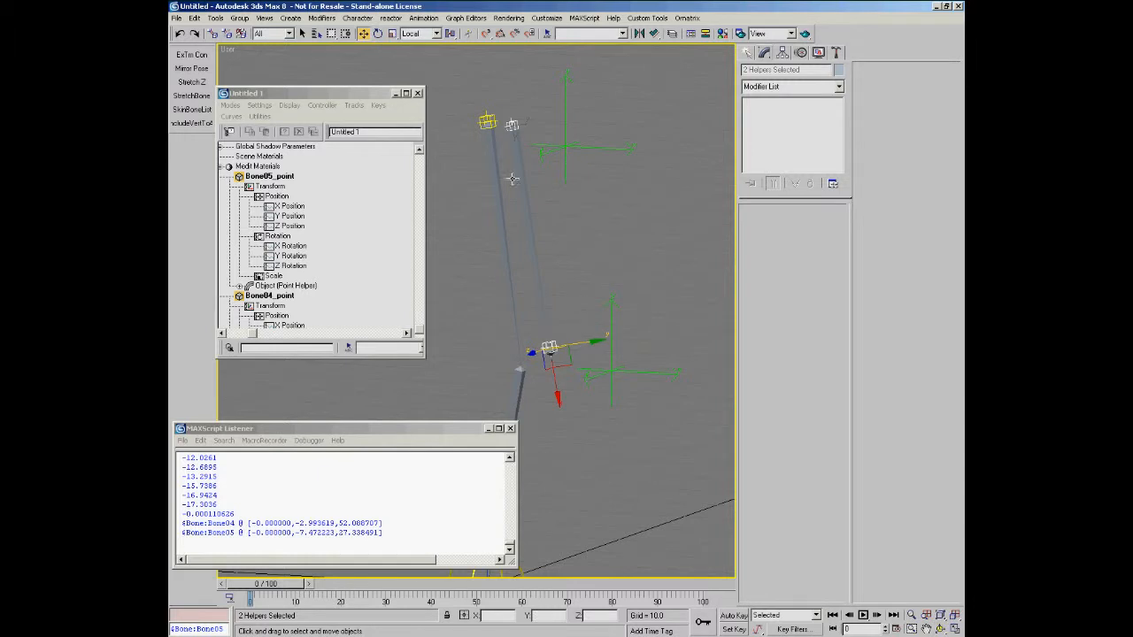
{"action": "right_click", "coordinate": [538, 294], "text": "alt"}
{"action": "left_click", "coordinate": [505, 246]}
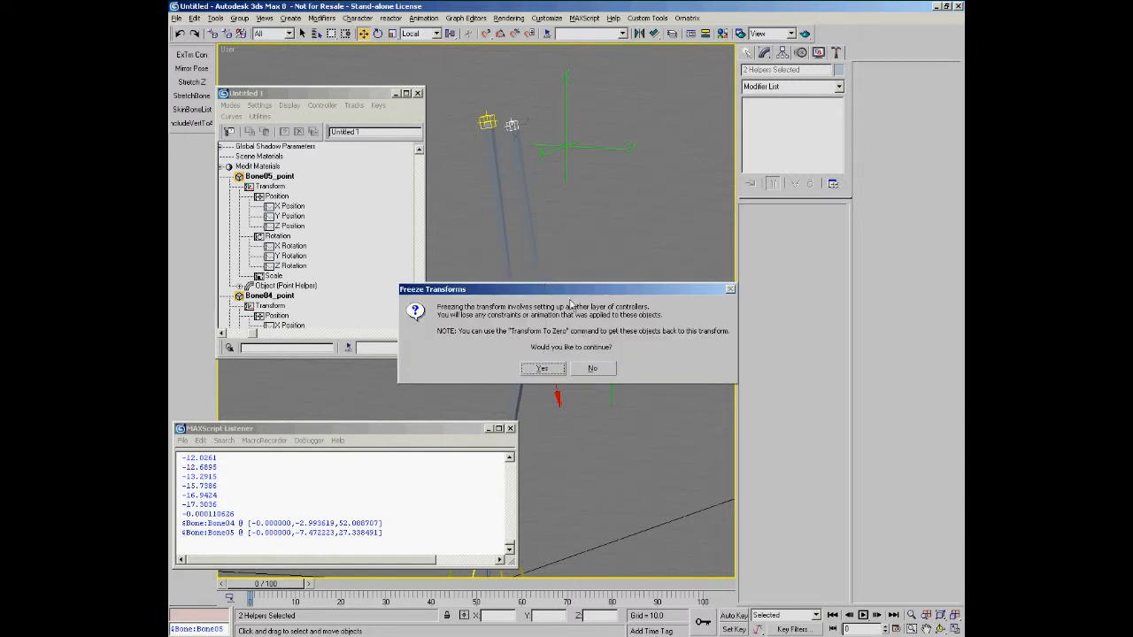
{"action": "left_click", "coordinate": [542, 368]}
{"action": "middle_click_drag", "start_coordinate": [544, 292], "coordinate": [529, 273], "text": "alt"}
{"action": "right_click", "coordinate": [561, 265]}
{"action": "left_click", "coordinate": [578, 278]}
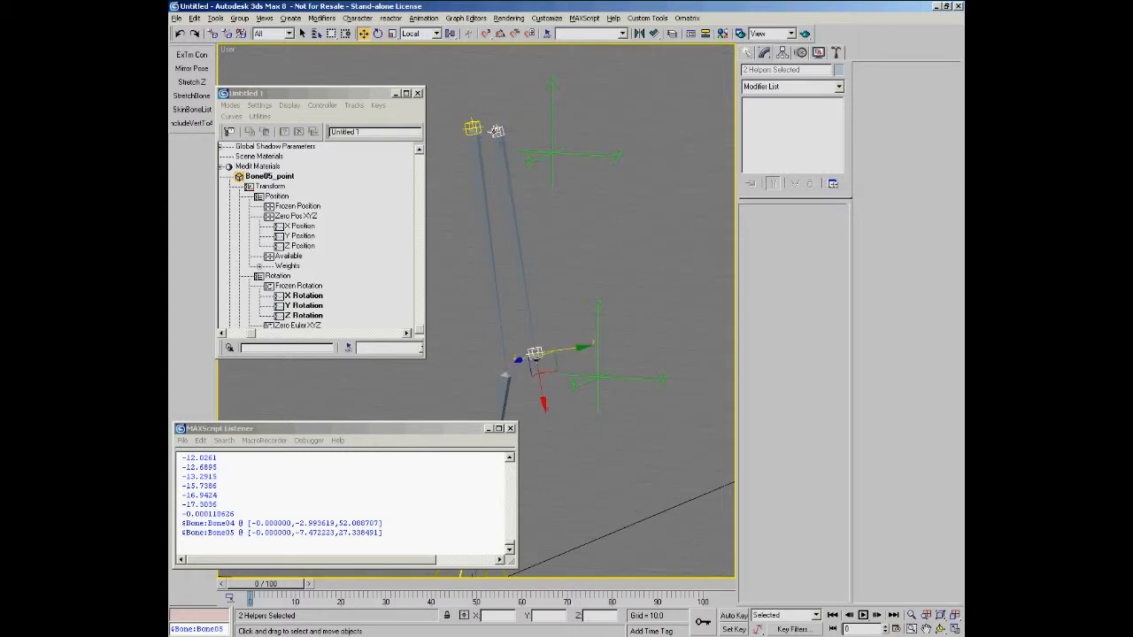
Step: Assign a script controller to the X Position track under Zero Pos XYZ of Bone05_point
{"action": "left_click", "coordinate": [542, 351]}
{"action": "left_click", "coordinate": [536, 352]}
{"action": "middle_click_drag", "start_coordinate": [582, 346], "coordinate": [538, 304], "text": "alt"}
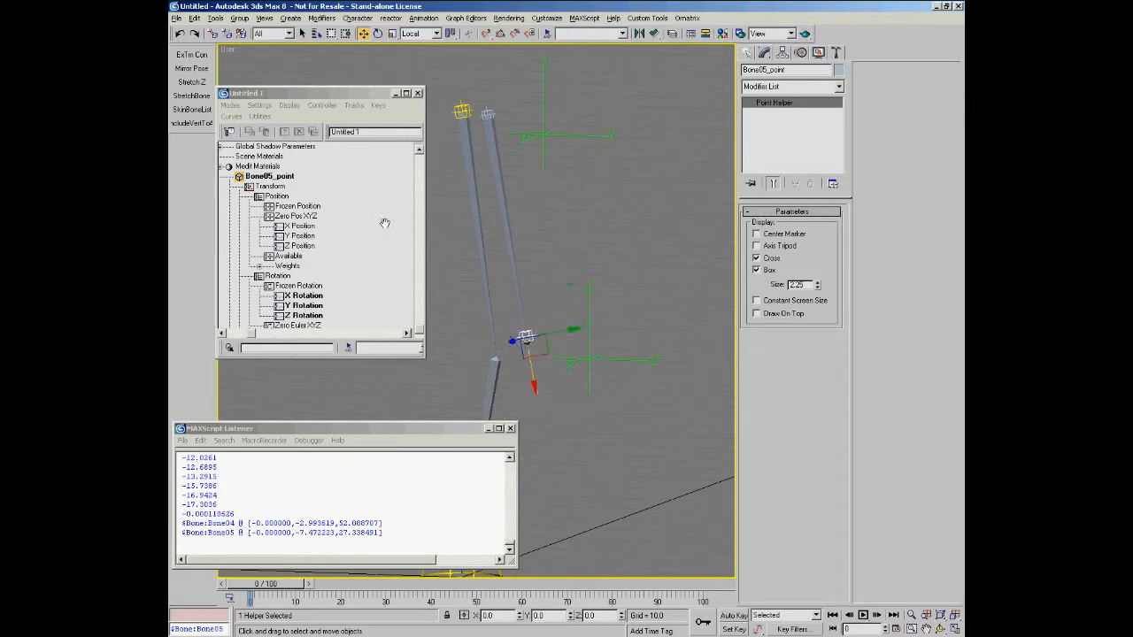
{"action": "left_click", "coordinate": [363, 270]}
{"action": "scroll", "coordinate": [363, 269], "scroll_direction": "down", "scroll_amount": 1}
{"action": "right_click", "coordinate": [298, 215]}
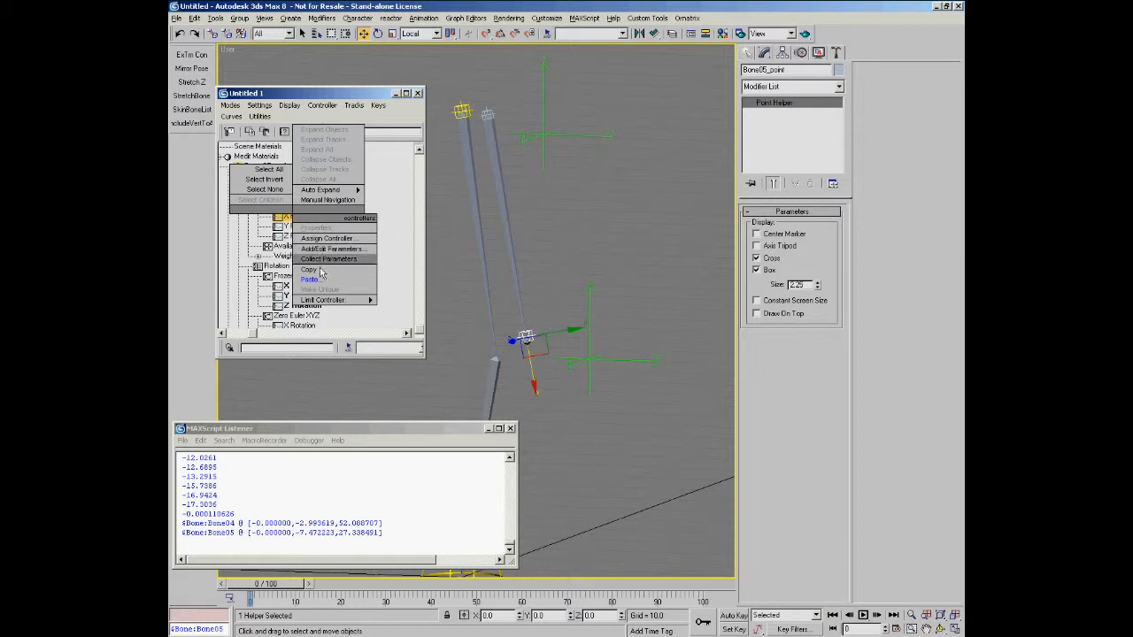
{"action": "left_click", "coordinate": [323, 240]}
{"action": "double_click", "coordinate": [522, 326]}
{"action": "left_click_drag", "start_coordinate": [637, 80], "coordinate": [655, 243]}
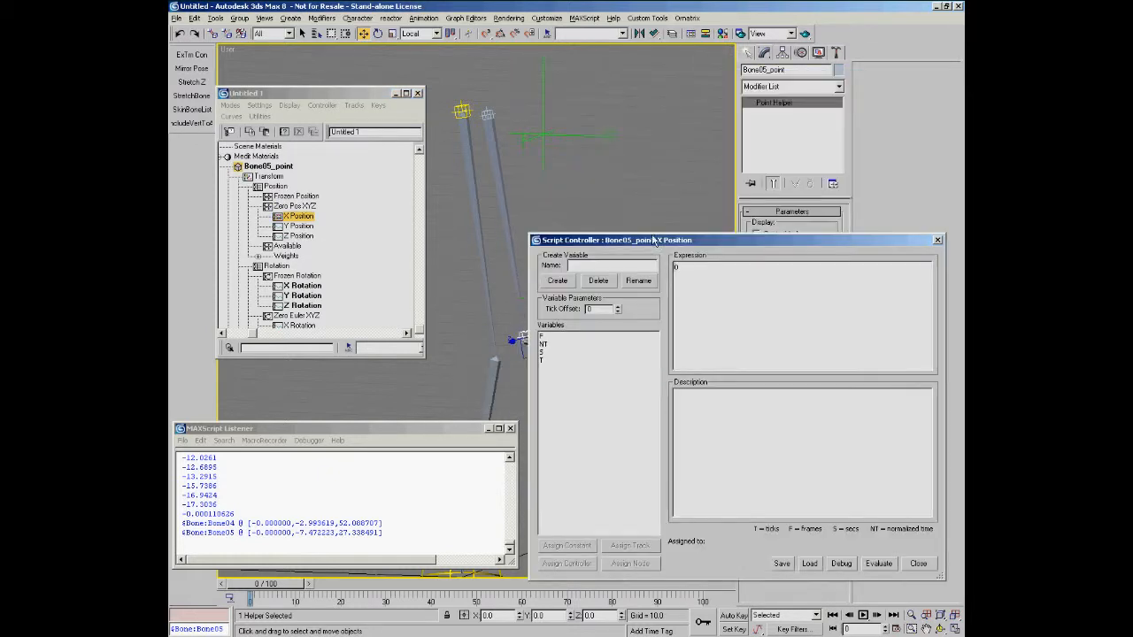
Step: Create a variable named kneeAng in the script controller for Bone05_point's X Position
{"action": "scroll", "coordinate": [483, 177], "scroll_direction": "down", "scroll_amount": 3}
{"action": "key", "text": "ctrl+r"}
{"action": "left_click_drag", "start_coordinate": [485, 186], "coordinate": [494, 223]}
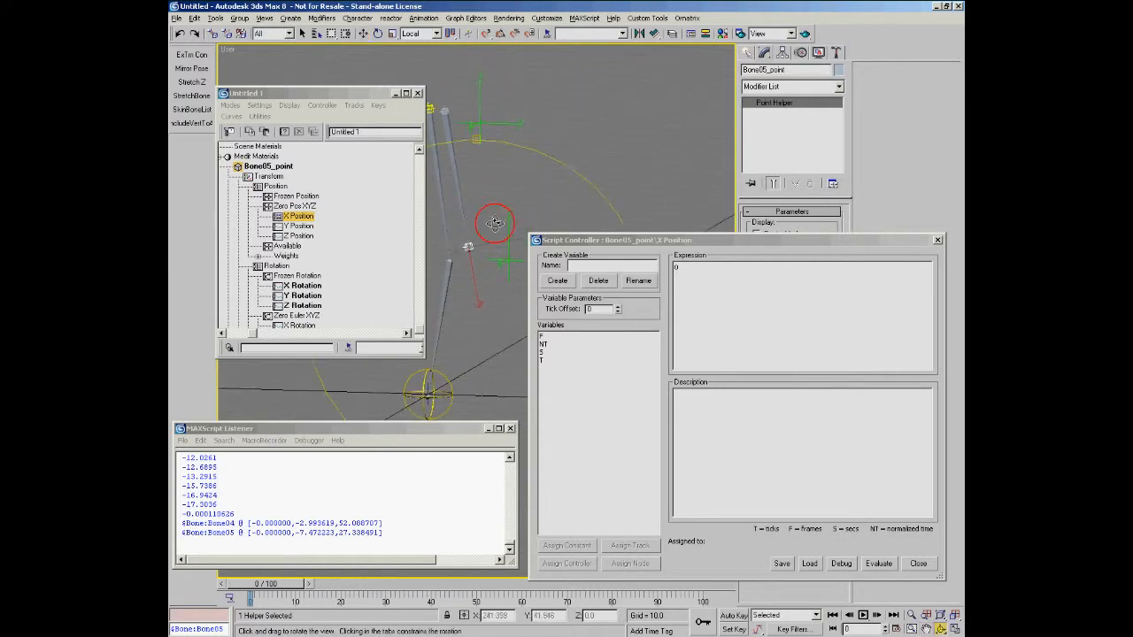
{"action": "left_click", "coordinate": [584, 268]}
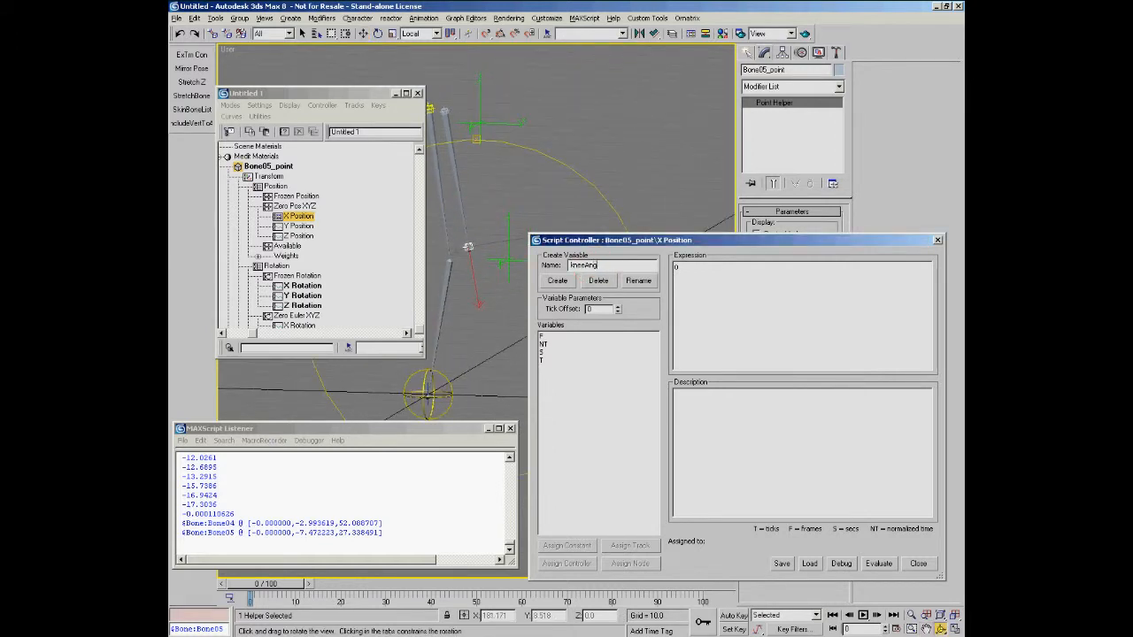
{"action": "type", "text": "kneeAng"}
{"action": "left_click", "coordinate": [558, 281]}
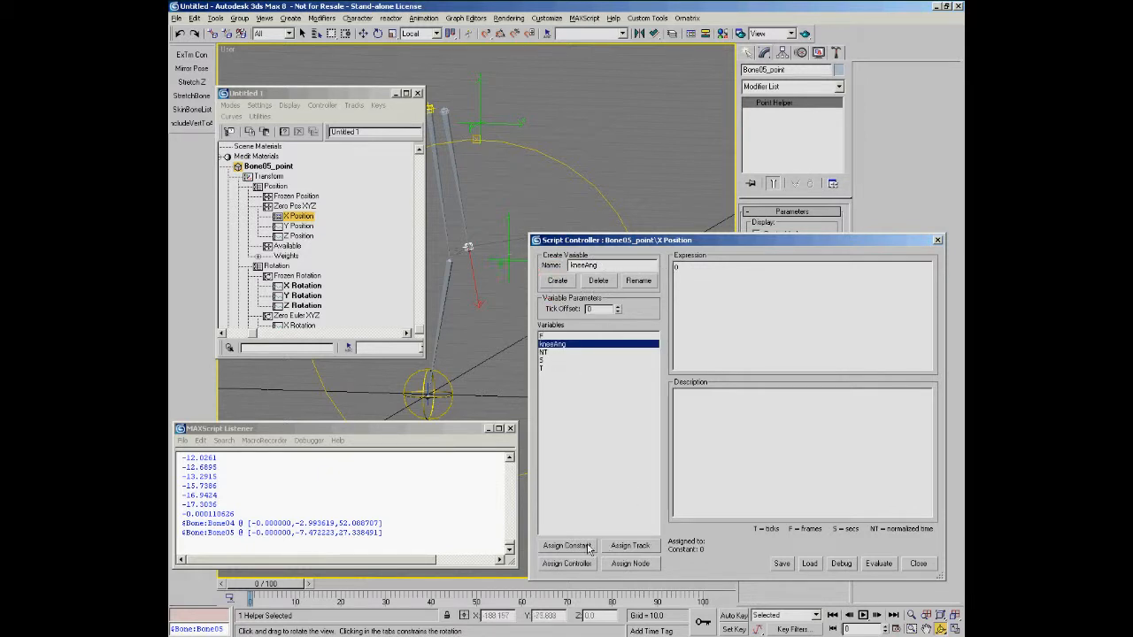
Step: Assign the kneeAng variable to the Local Euler Z track of the ExposeTransform02 helper at the knee
{"action": "left_click", "coordinate": [625, 546]}
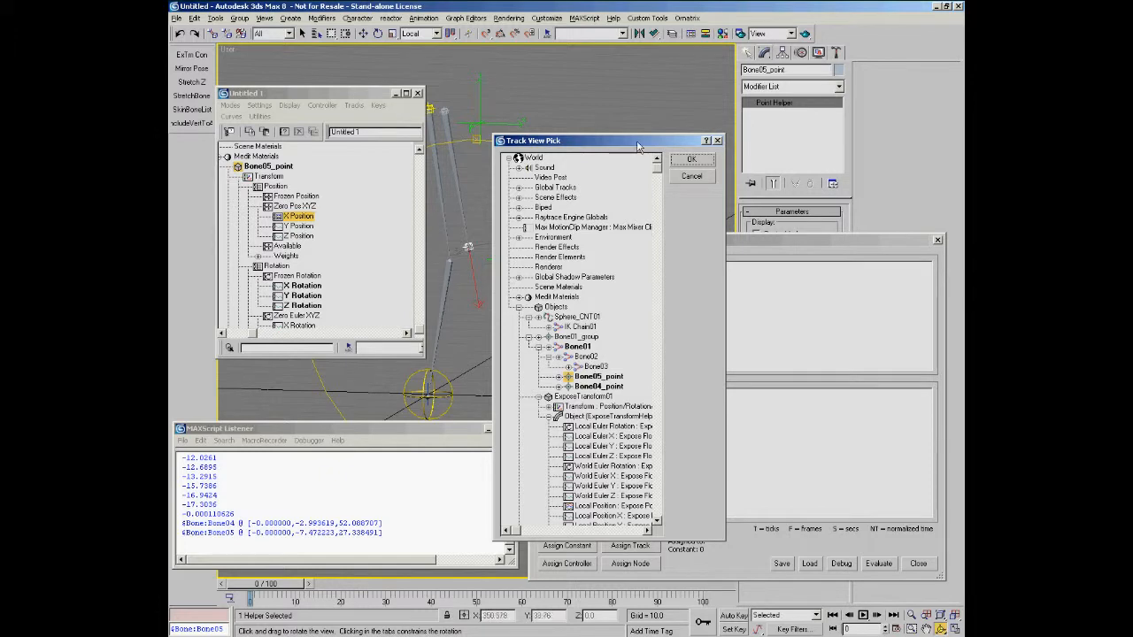
{"action": "left_click_drag", "start_coordinate": [643, 141], "coordinate": [705, 43]}
{"action": "right_click", "coordinate": [504, 246]}
{"action": "left_click", "coordinate": [507, 260]}
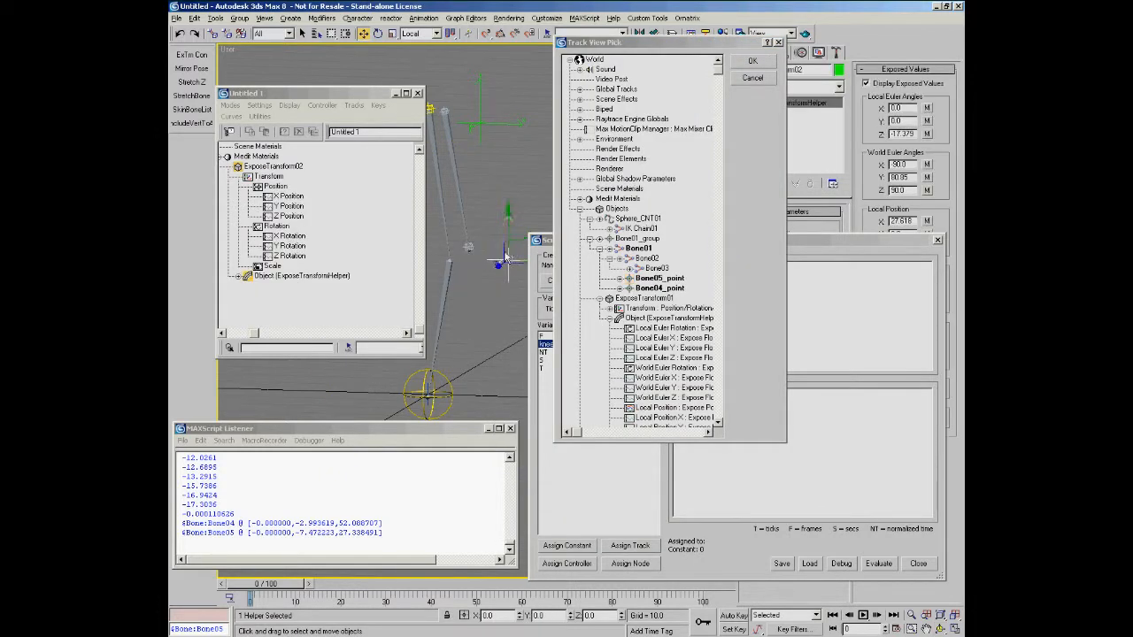
{"action": "scroll", "coordinate": [703, 172], "scroll_direction": "down", "scroll_amount": 7}
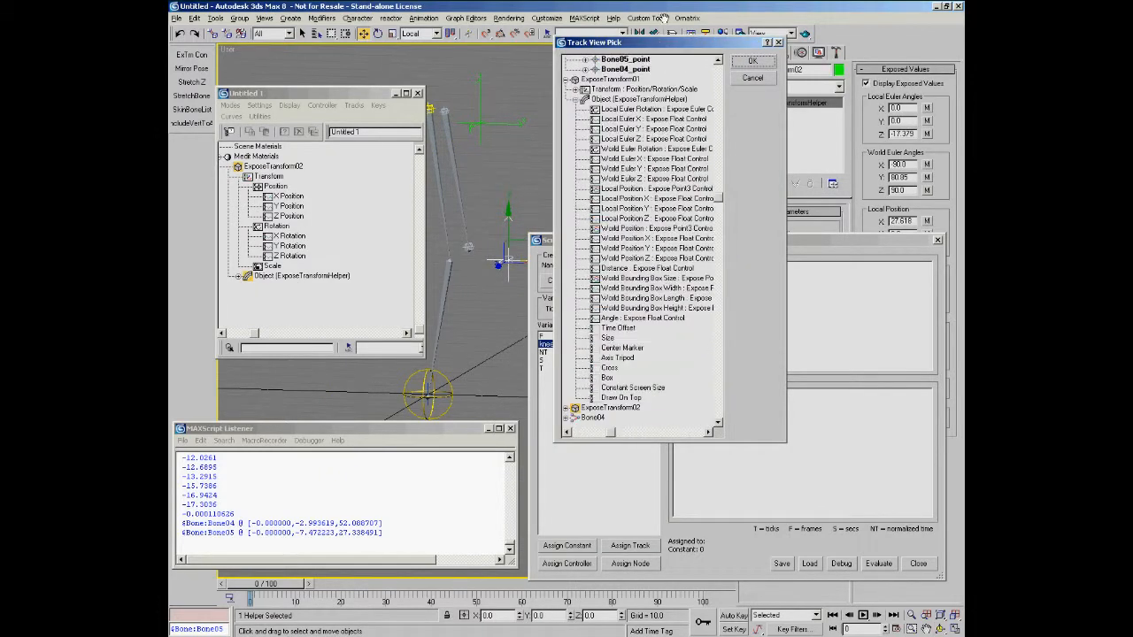
{"action": "scroll", "coordinate": [724, 205], "scroll_direction": "down", "scroll_amount": 3}
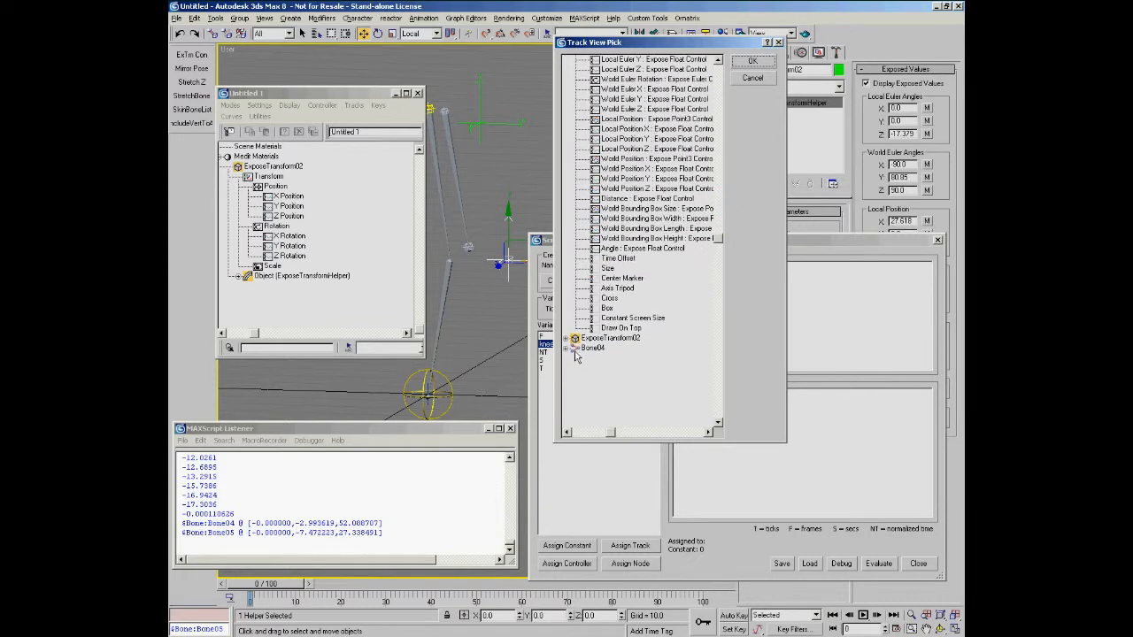
{"action": "left_click", "coordinate": [567, 339]}
{"action": "left_click", "coordinate": [583, 358]}
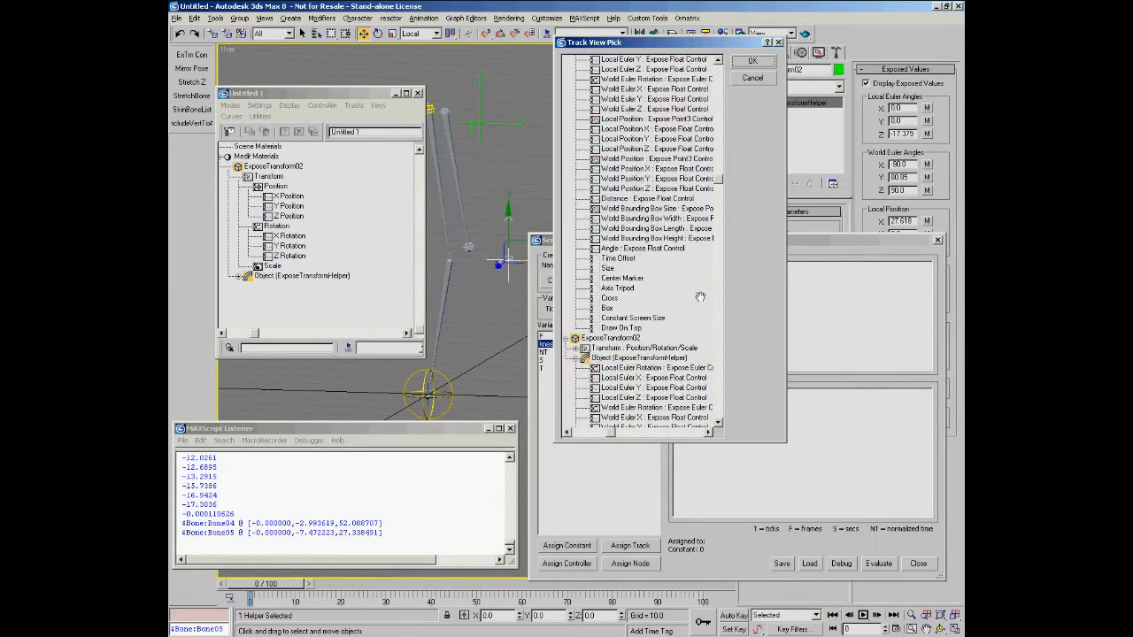
{"action": "scroll", "coordinate": [662, 248], "scroll_direction": "down", "scroll_amount": 3}
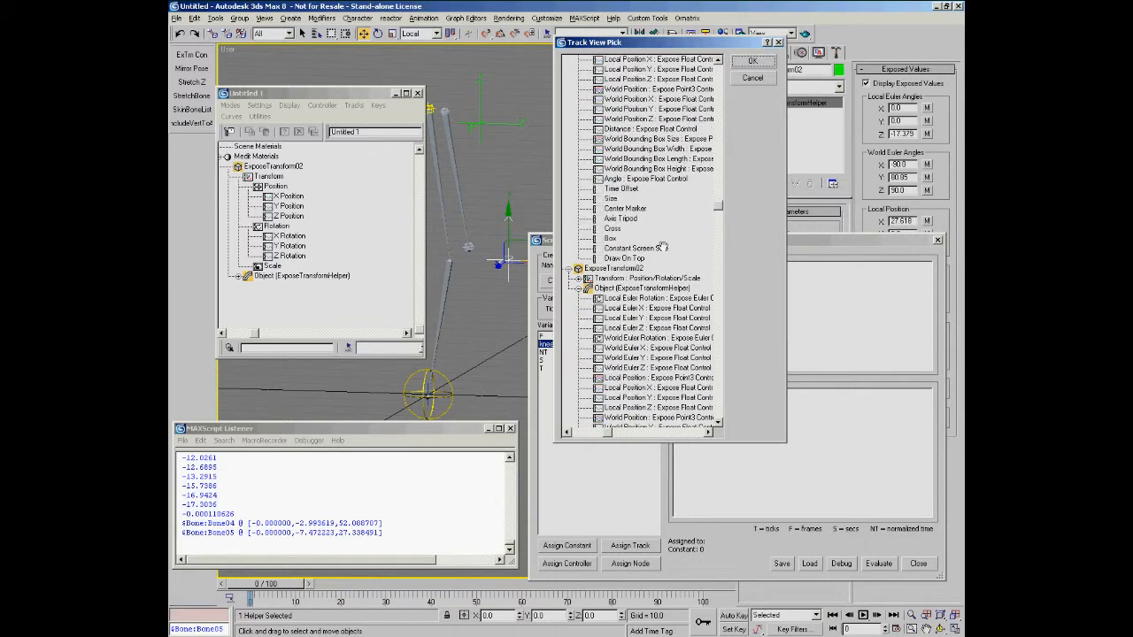
{"action": "left_click", "coordinate": [447, 272]}
{"action": "middle_click_drag", "start_coordinate": [477, 308], "coordinate": [475, 271], "text": "alt"}
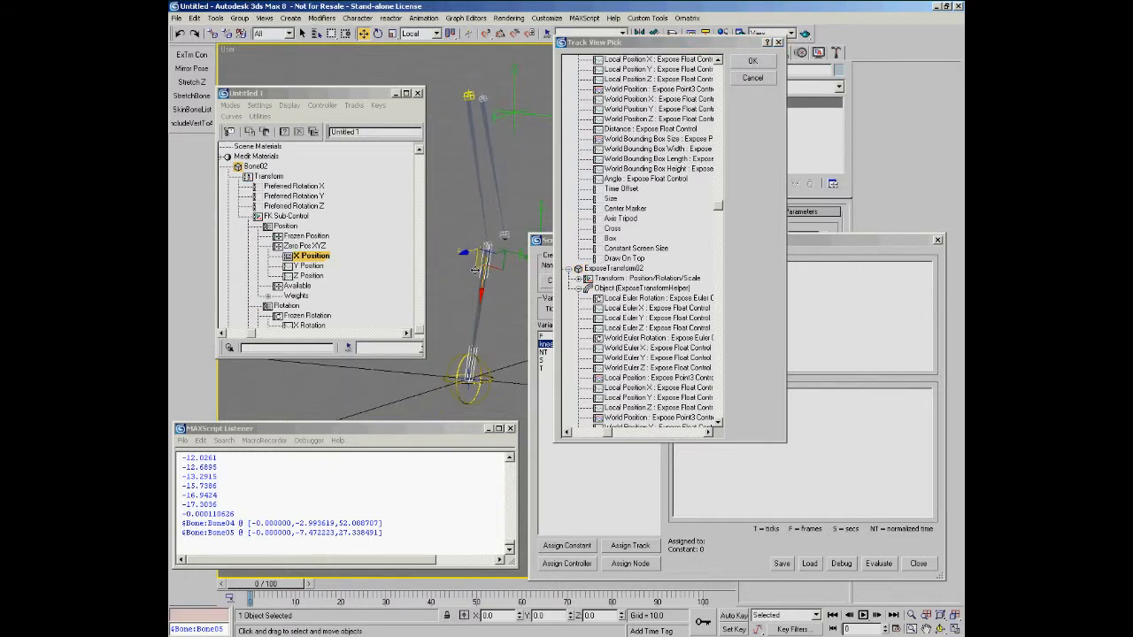
{"action": "left_click", "coordinate": [628, 328]}
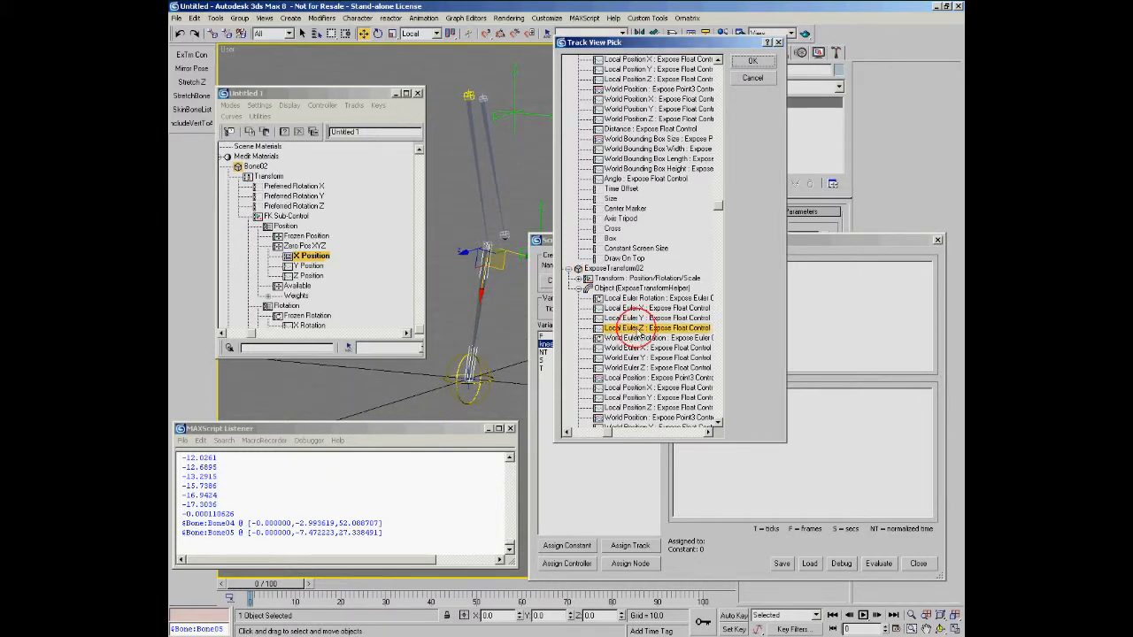
{"action": "left_click", "coordinate": [751, 62]}
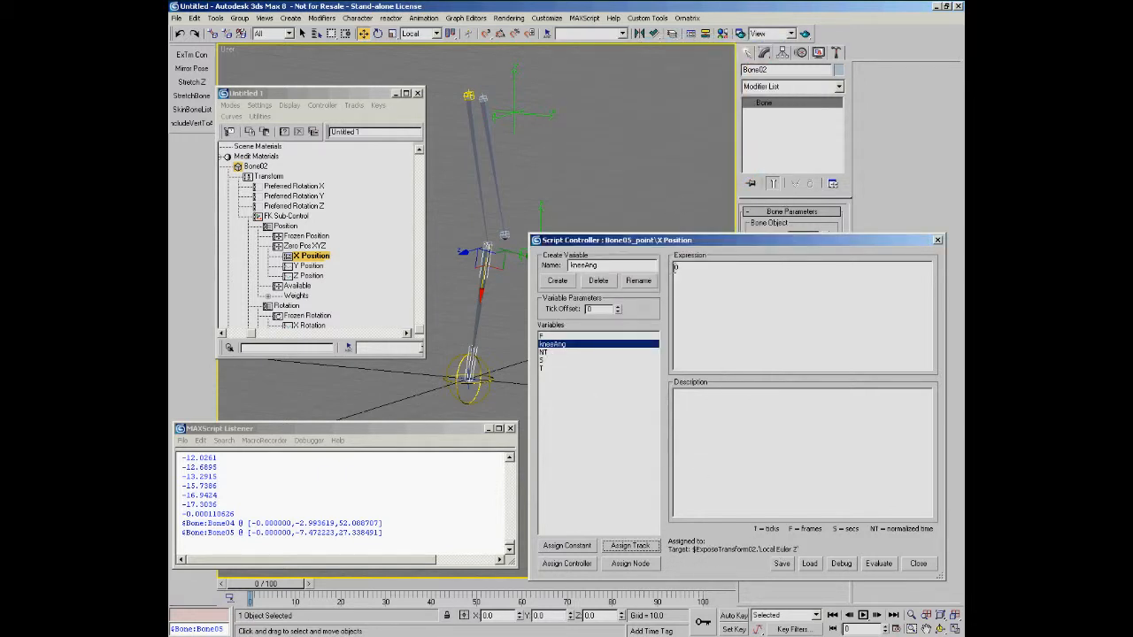
Step: Add the line "print kneeAng" above the 0 in the expression, evaluate it and scrub the timeline to check the printed angles
{"action": "left_click", "coordinate": [679, 268]}
{"action": "left_click", "coordinate": [879, 564]}
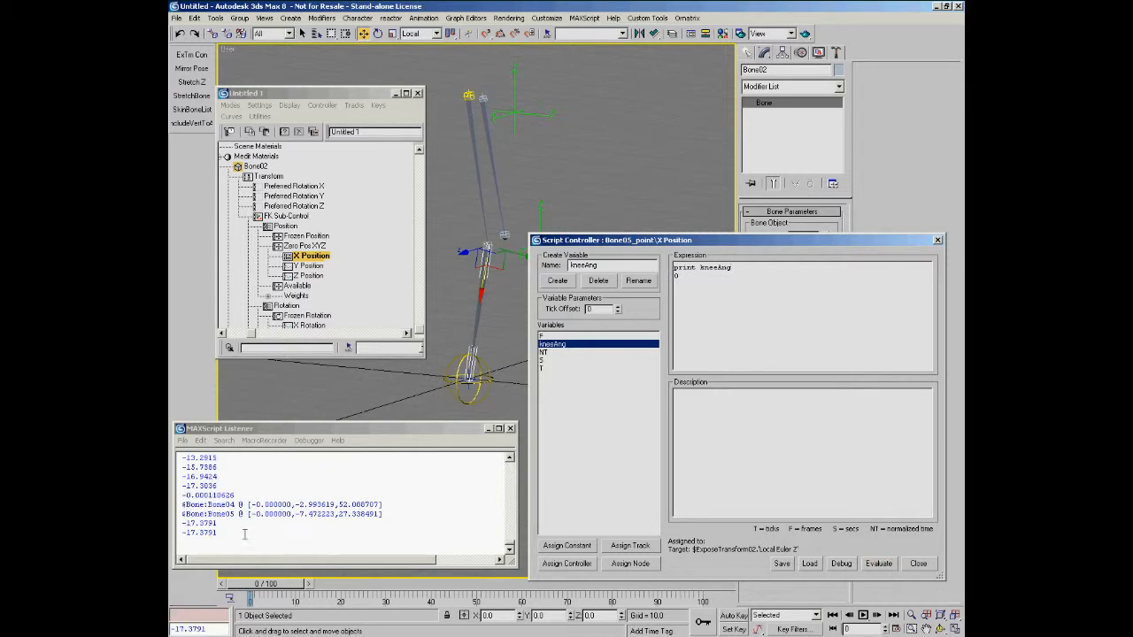
{"action": "mouse_move", "coordinate": [284, 587]}
{"action": "left_mouse_down"}
{"action": "mouse_move", "coordinate": [321, 588]}
{"action": "mouse_move", "coordinate": [279, 588]}
{"action": "left_mouse_up"}
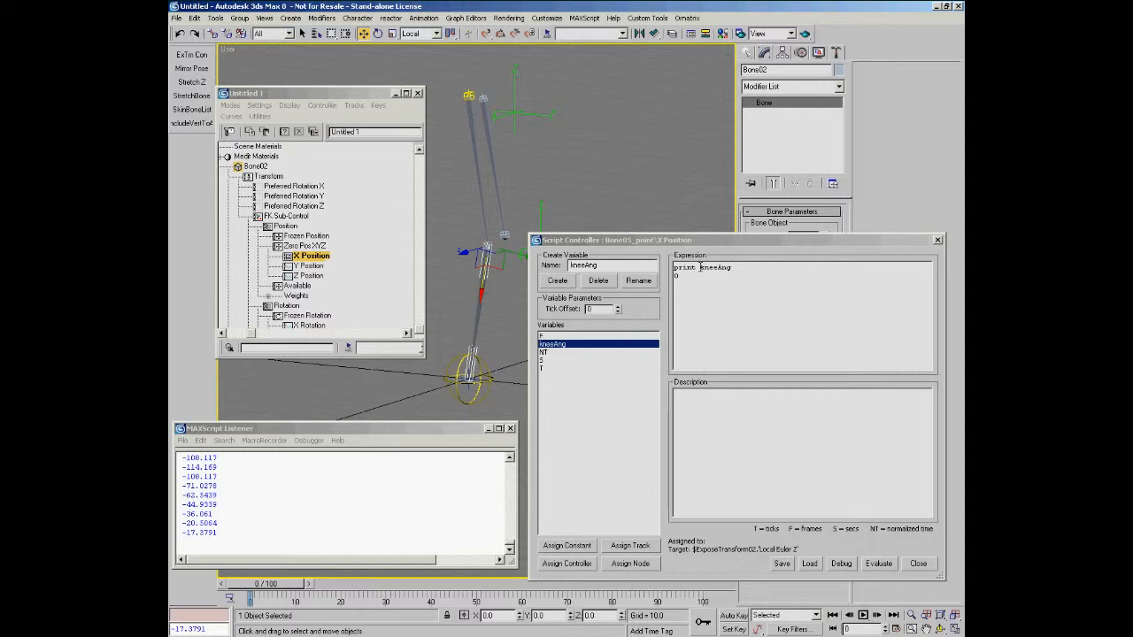
Step: Create a variable named const and assign it the constant -17.3791 copied from the MAXScript Listener
{"action": "double_click", "coordinate": [215, 532]}
{"action": "key", "text": "ctrl+c"}
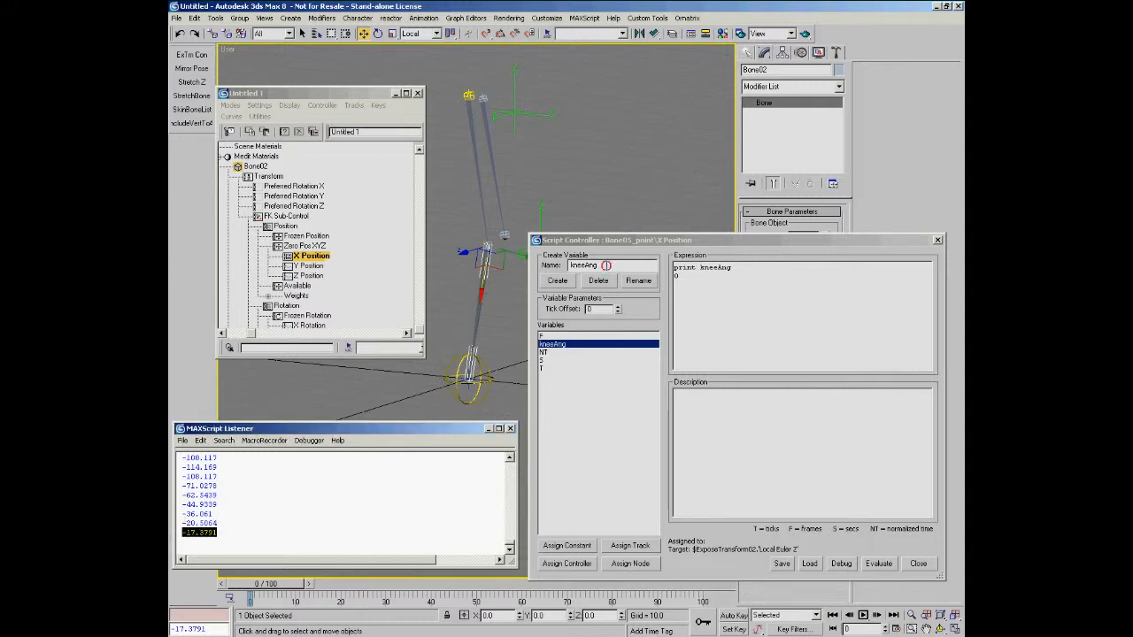
{"action": "double_click", "coordinate": [568, 264]}
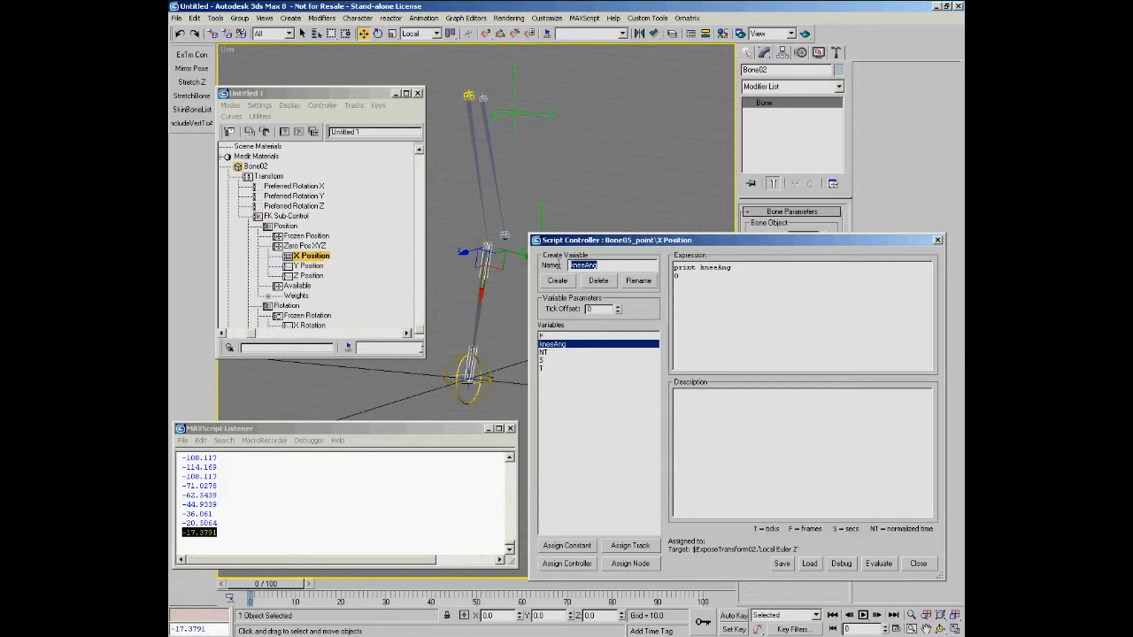
{"action": "type", "text": "const"}
{"action": "left_click", "coordinate": [557, 280]}
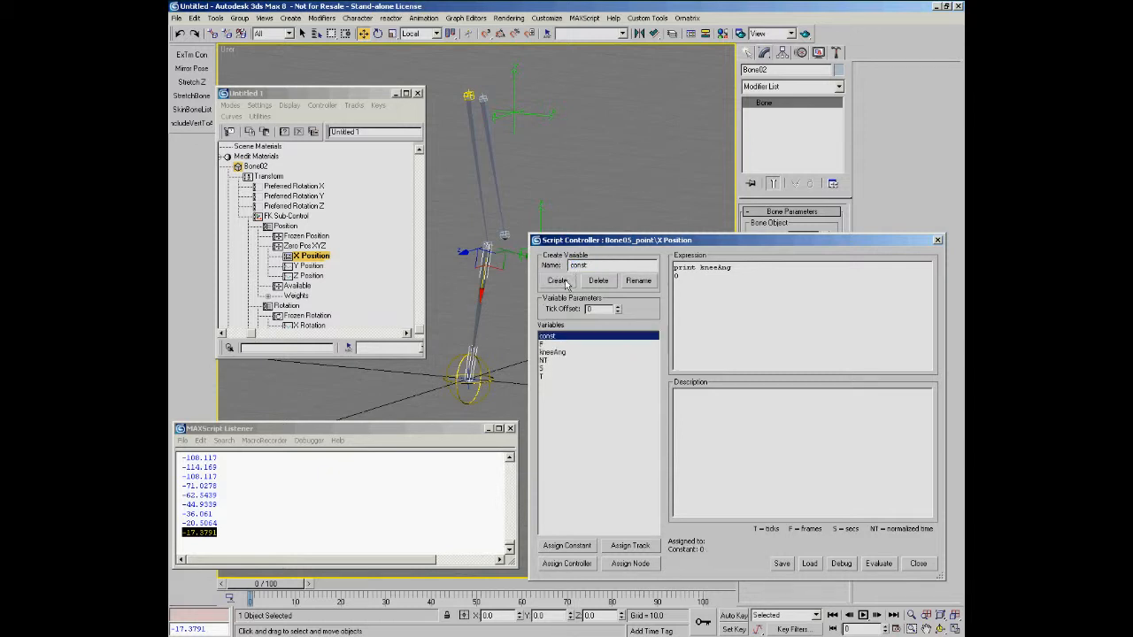
{"action": "left_click", "coordinate": [566, 545]}
{"action": "left_click", "coordinate": [476, 329]}
{"action": "key", "text": "ctrl+v"}
{"action": "left_click", "coordinate": [470, 387]}
{"action": "left_click", "coordinate": [518, 383]}
Step: Change the printed expression to "print (kneeAng-const)", evaluate it and scrub the timeline to check the offset angles
{"action": "left_click", "coordinate": [699, 268]}
{"action": "type", "text": "("}
{"action": "left_click", "coordinate": [755, 267]}
{"action": "left_click", "coordinate": [877, 566]}
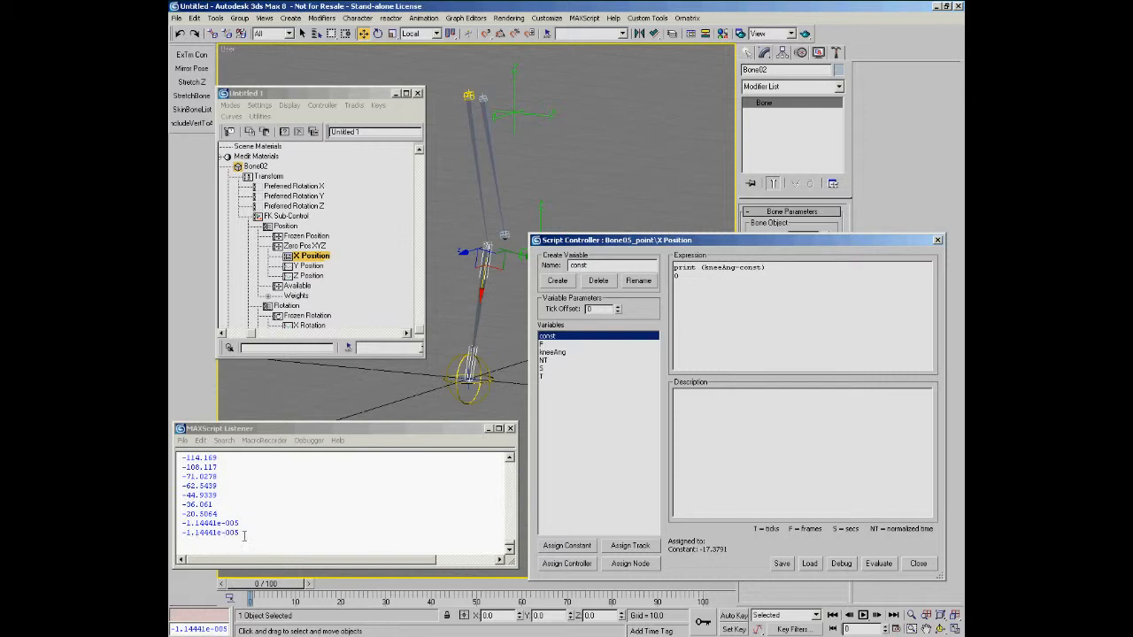
{"action": "mouse_move", "coordinate": [247, 588]}
{"action": "left_mouse_down"}
{"action": "mouse_move", "coordinate": [285, 591]}
{"action": "mouse_move", "coordinate": [232, 590]}
{"action": "left_mouse_up"}
{"action": "key", "text": "w"}
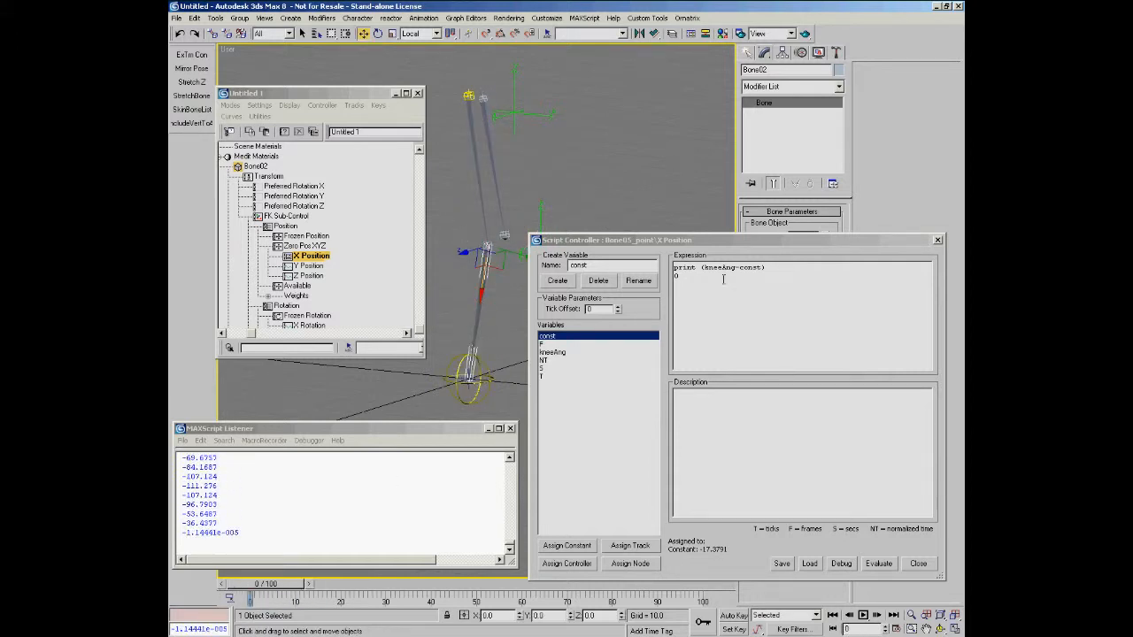
Step: Reduce the expression to "(kneeAng-const)" by removing the print command and the 0 line, evaluate it and scrub the timeline
{"action": "left_click", "coordinate": [699, 266]}
{"action": "key", "text": "BackSpace"}
{"action": "key", "text": "BackSpace"}
{"action": "key", "text": "BackSpace"}
{"action": "key", "text": "BackSpace"}
{"action": "key", "text": "BackSpace"}
{"action": "key", "text": "BackSpace"}
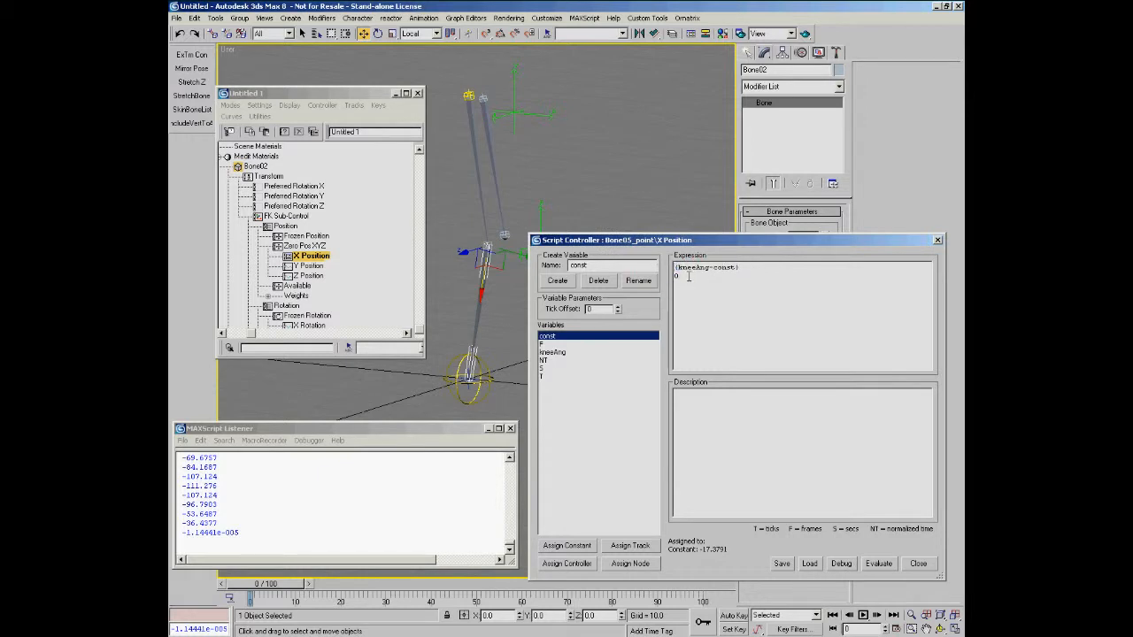
{"action": "left_click", "coordinate": [879, 564]}
{"action": "mouse_move", "coordinate": [276, 591]}
{"action": "left_mouse_down"}
{"action": "mouse_move", "coordinate": [305, 590]}
{"action": "mouse_move", "coordinate": [278, 585]}
{"action": "left_mouse_up"}
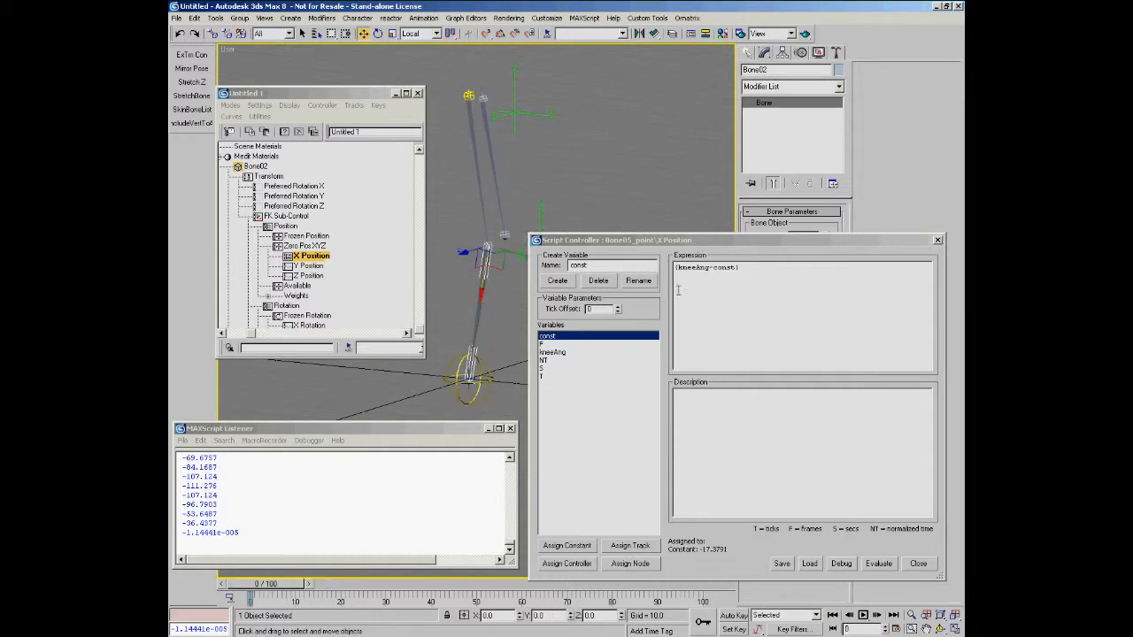
Step: Negate the knee angle so the expression reads "(-kneeAng-const)" and evaluate it
{"action": "left_click", "coordinate": [715, 310]}
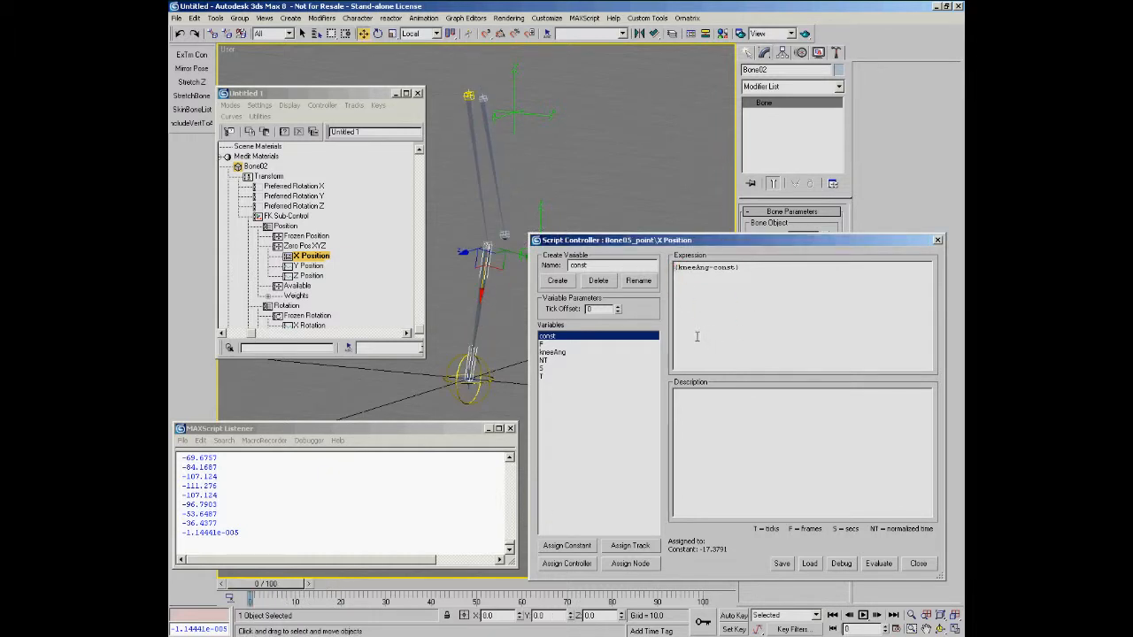
{"action": "left_click", "coordinate": [678, 267]}
{"action": "type", "text": "-"}
{"action": "left_click", "coordinate": [876, 562]}
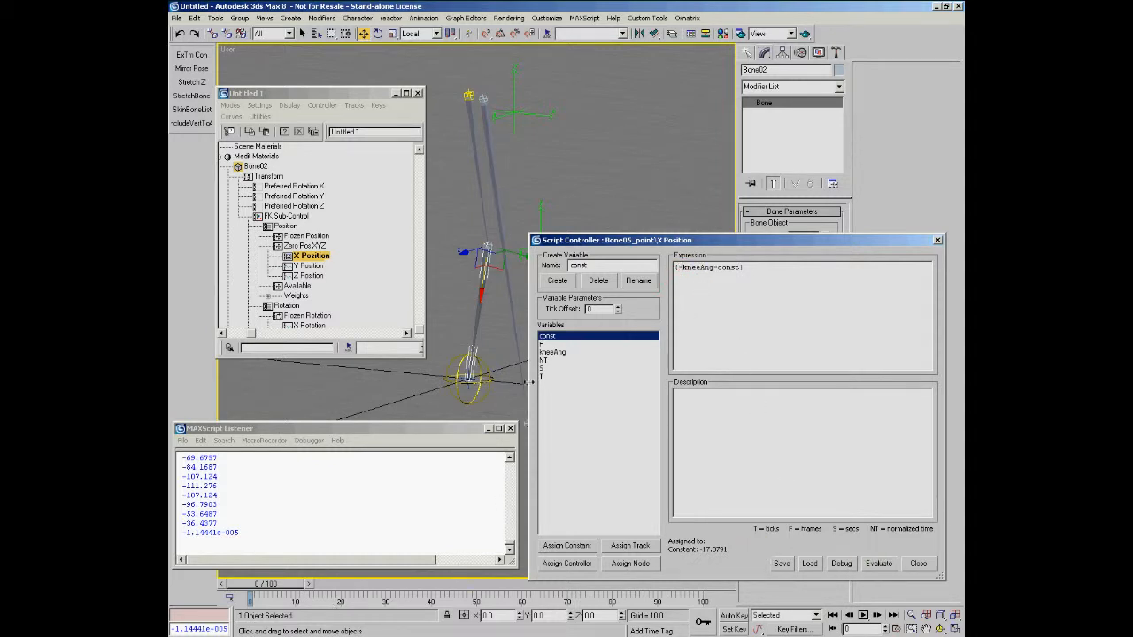
Step: Move the minus sign outside the brackets so the expression reads "-(kneeAng-const)", evaluate it and scrub back to frame 0
{"action": "key", "text": "BackSpace"}
{"action": "left_click", "coordinate": [676, 267]}
{"action": "type", "text": "-"}
{"action": "left_click", "coordinate": [761, 541]}
{"action": "left_click_drag", "start_coordinate": [266, 590], "coordinate": [248, 571]}
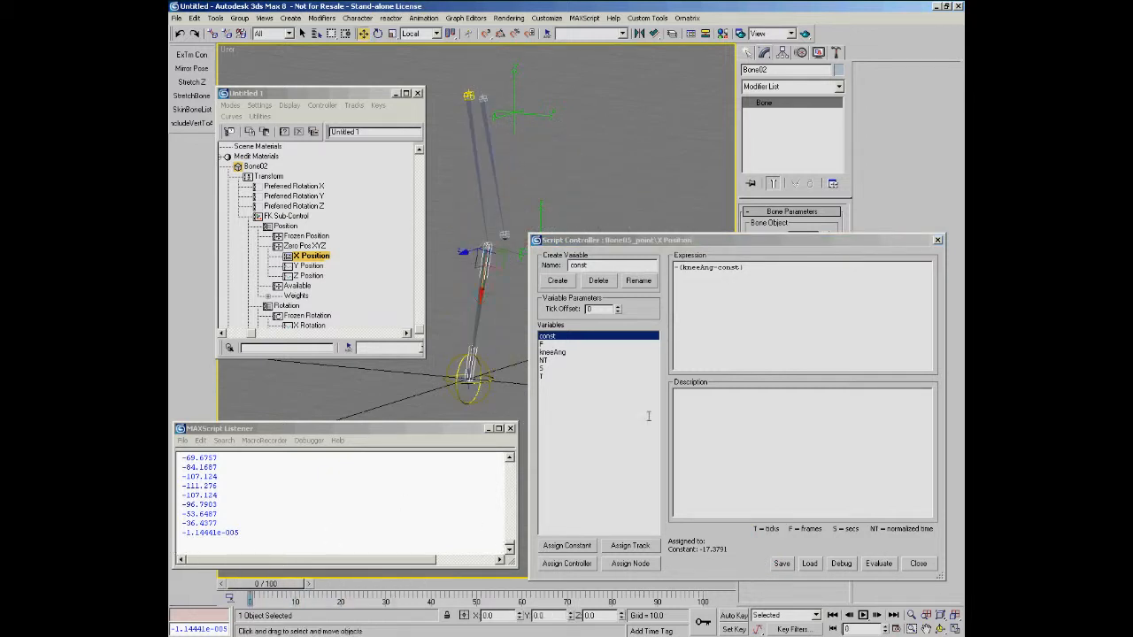
Step: Multiply the expression by .05, evaluate it and scrub the timeline to frame 20
{"action": "left_click", "coordinate": [758, 267]}
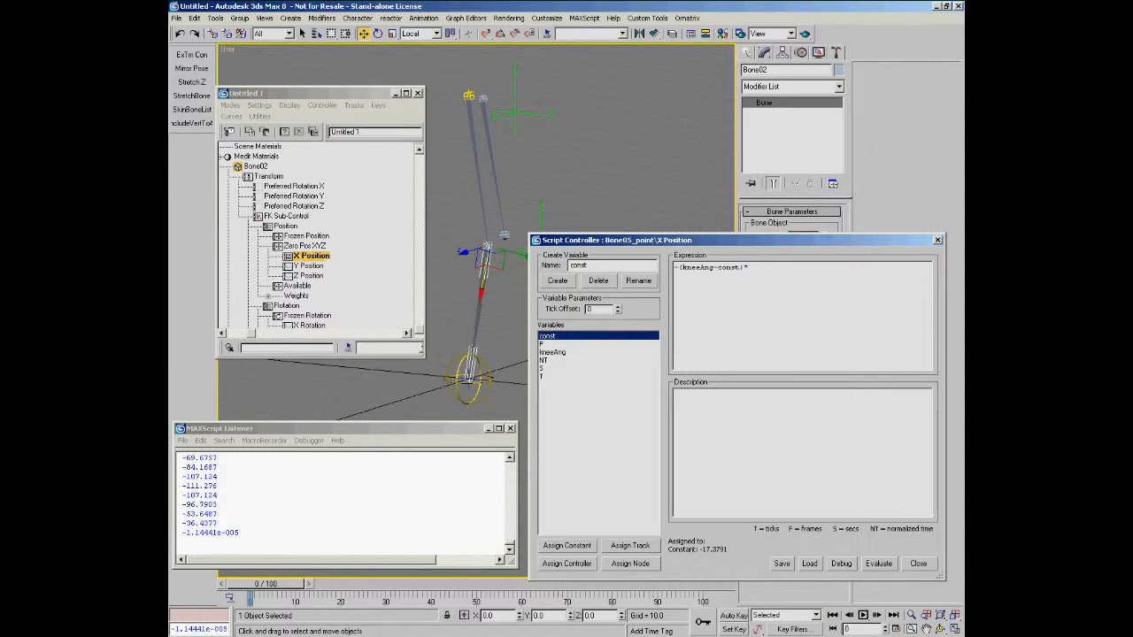
{"action": "left_click", "coordinate": [879, 564]}
{"action": "left_click_drag", "start_coordinate": [275, 586], "coordinate": [347, 582]}
{"action": "key", "text": "w"}
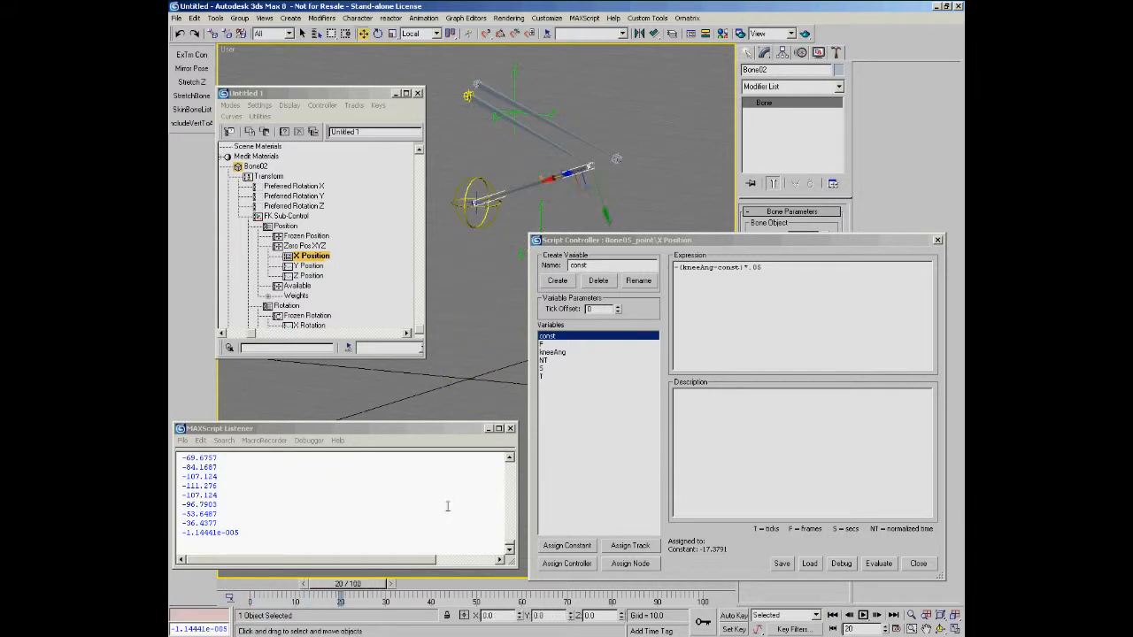
Step: Change the expression's multiplier to .06, evaluate it and inspect the stretch at the bent knee
{"action": "left_click", "coordinate": [757, 265]}
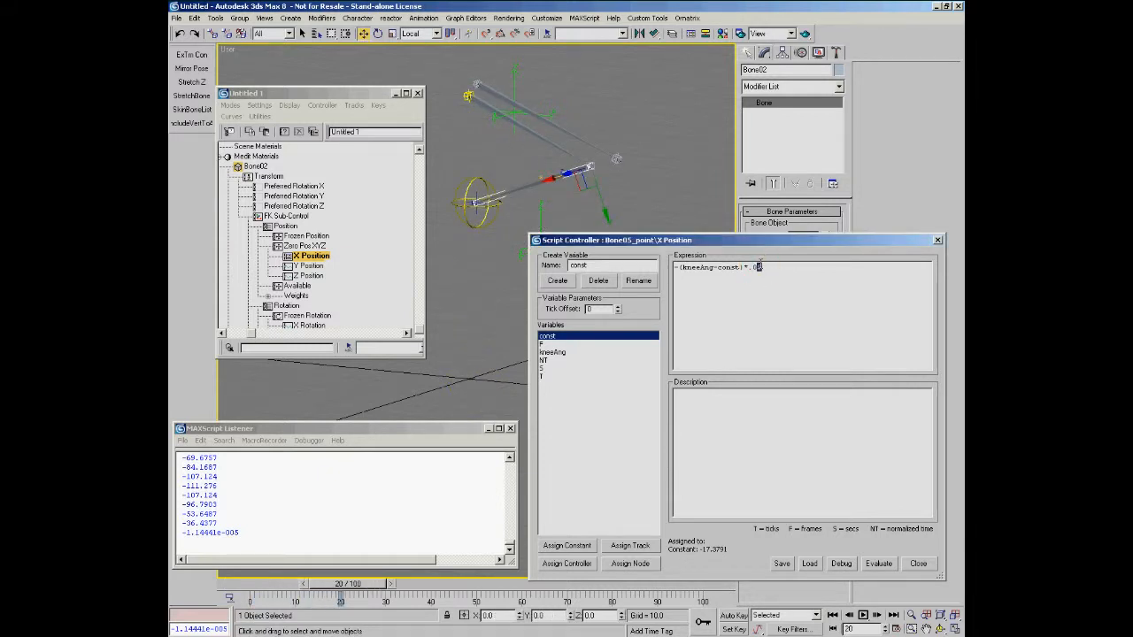
{"action": "left_click", "coordinate": [876, 564]}
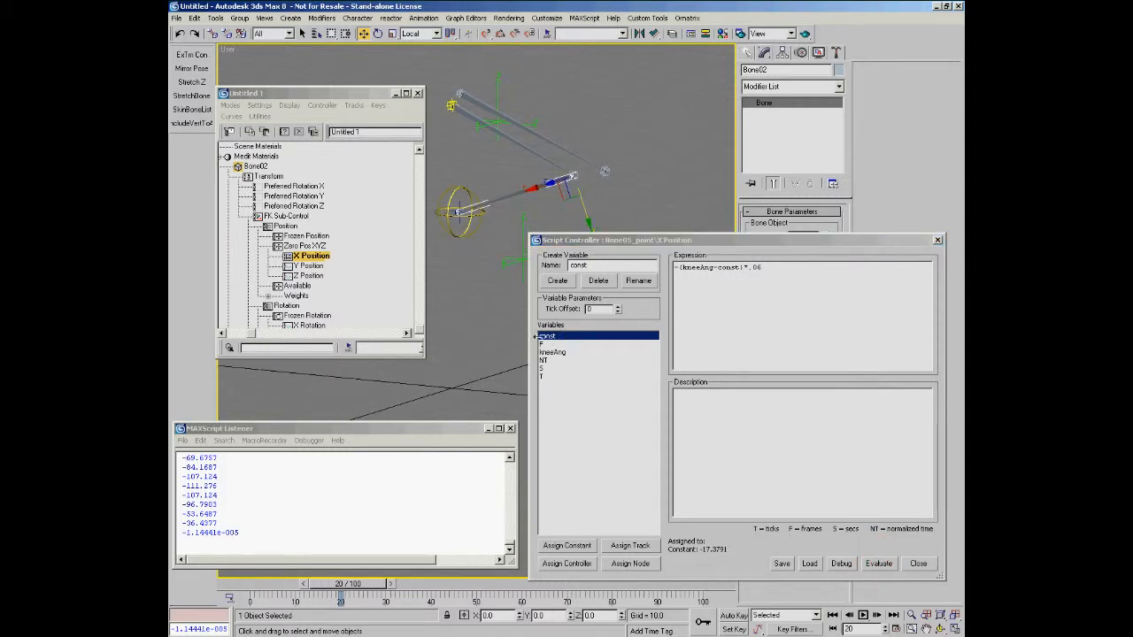
{"action": "left_click_drag", "start_coordinate": [669, 234], "coordinate": [668, 274]}
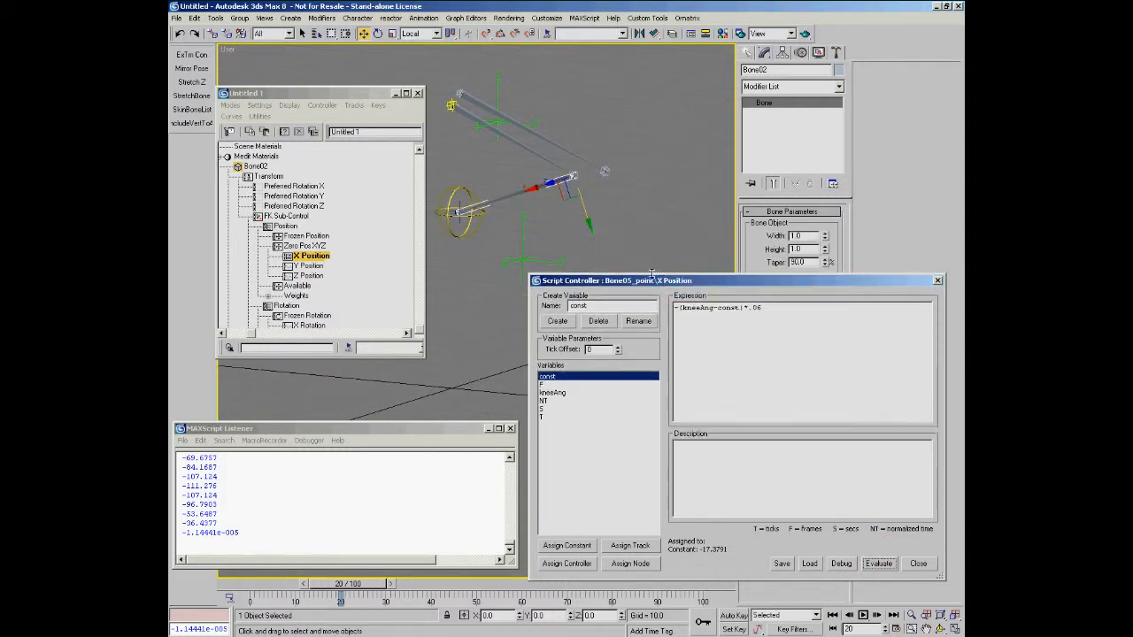
{"action": "left_click_drag", "start_coordinate": [531, 192], "coordinate": [589, 189]}
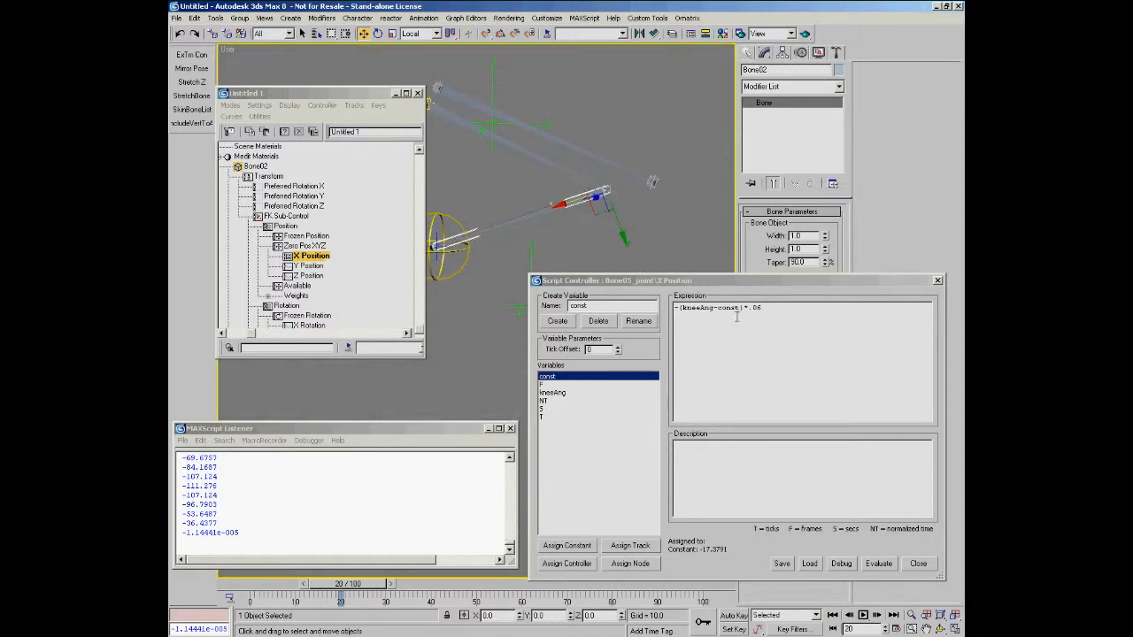
Step: Select the Bone05_point helper, set the expression's multiplier to .04, evaluate it and scrub back to frame 0
{"action": "left_click", "coordinate": [656, 173]}
{"action": "mouse_move", "coordinate": [355, 585]}
{"action": "left_mouse_down"}
{"action": "mouse_move", "coordinate": [275, 586]}
{"action": "mouse_move", "coordinate": [355, 585]}
{"action": "left_mouse_up"}
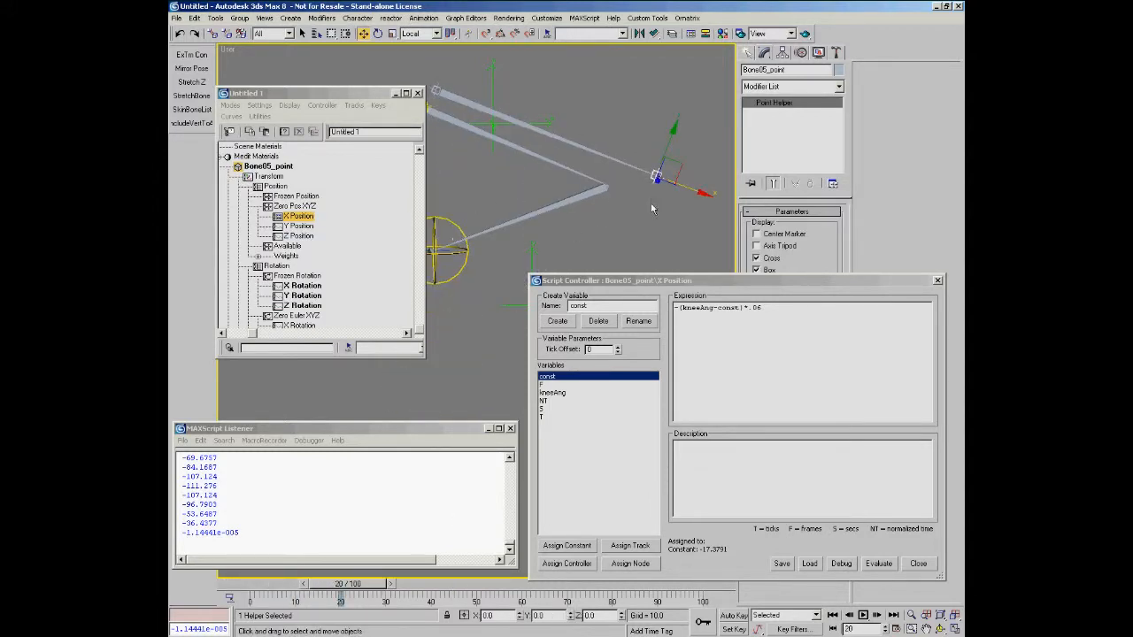
{"action": "left_click", "coordinate": [758, 307]}
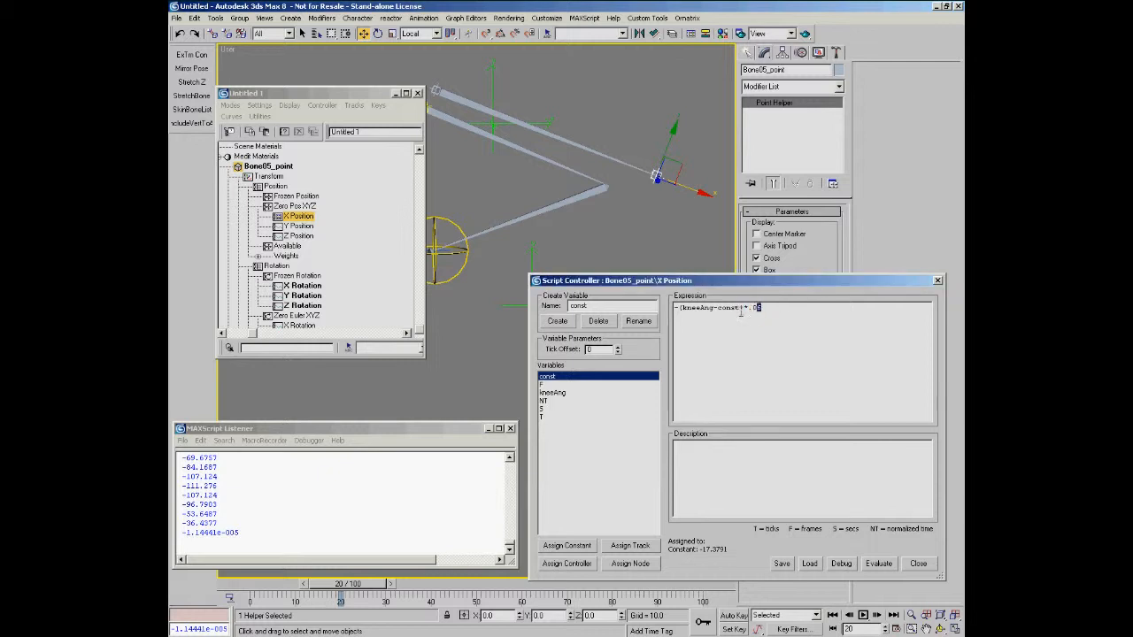
{"action": "left_click", "coordinate": [874, 566]}
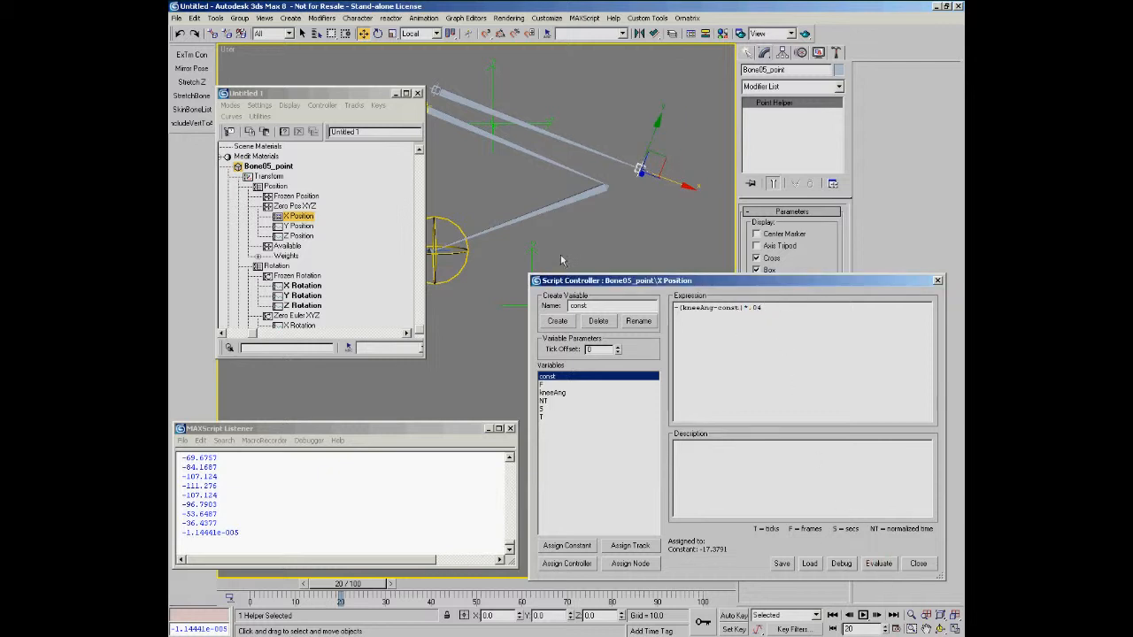
{"action": "left_click_drag", "start_coordinate": [333, 586], "coordinate": [314, 587]}
{"action": "left_click_drag", "start_coordinate": [238, 576], "coordinate": [239, 536]}
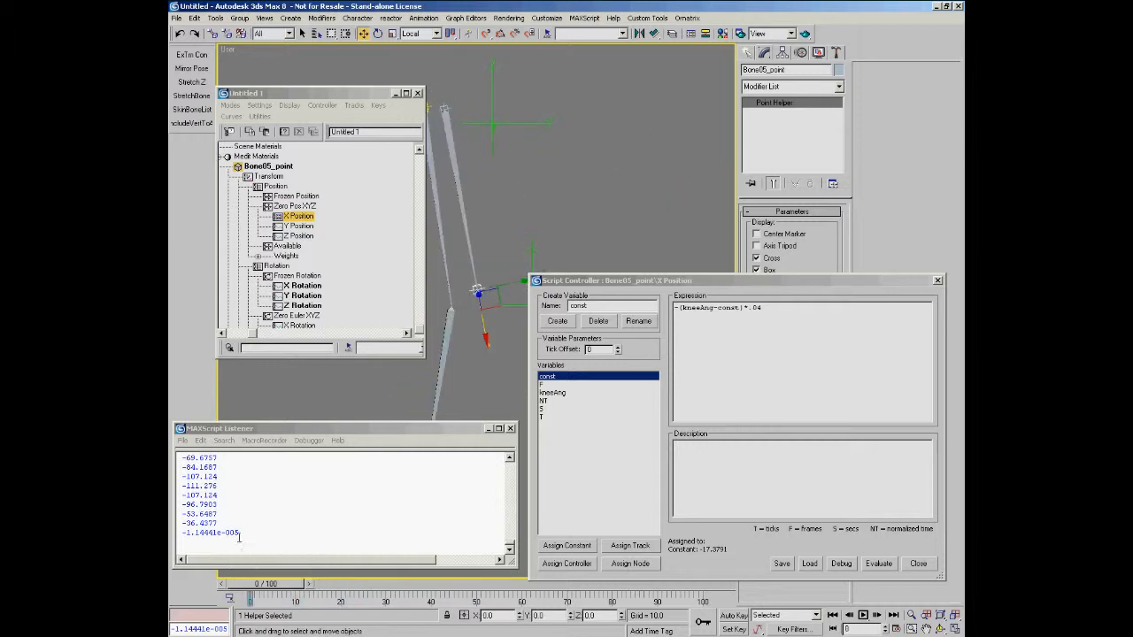
Step: Adjust the bone object properties of Bone04 with Bone Tools and scrub the timeline to check its stretching
{"action": "left_click", "coordinate": [461, 211]}
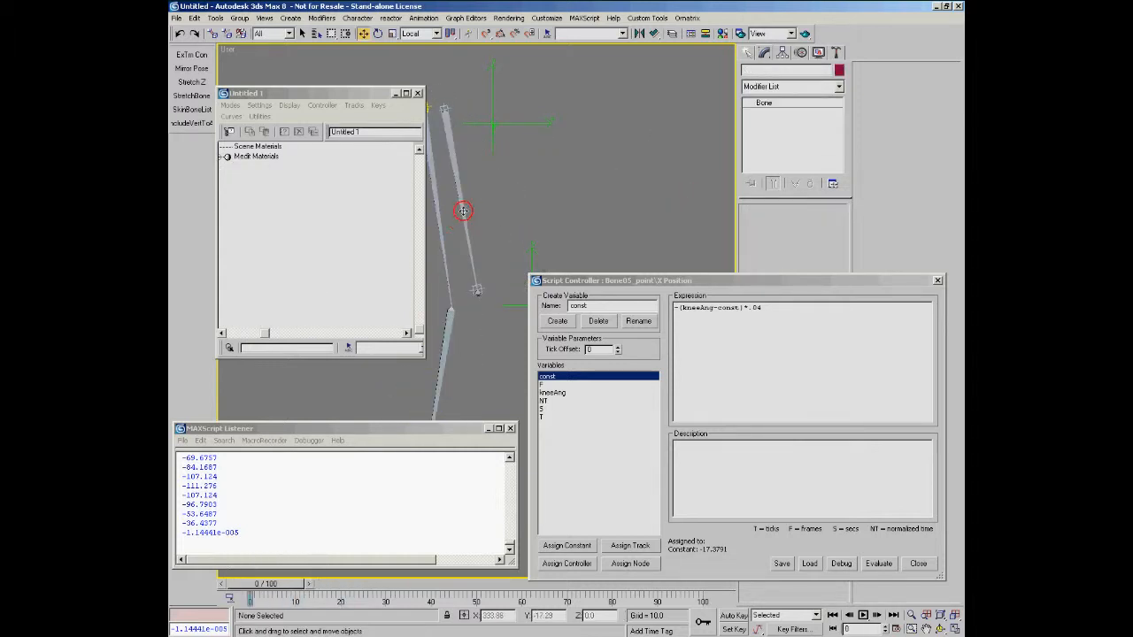
{"action": "left_click", "coordinate": [361, 20]}
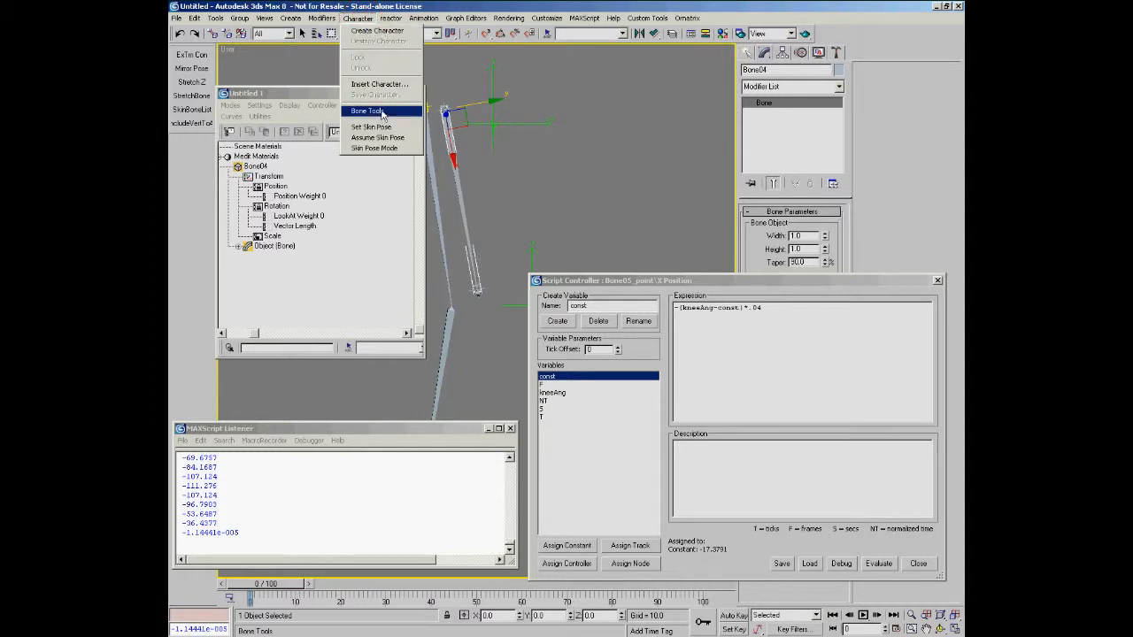
{"action": "left_click", "coordinate": [384, 113]}
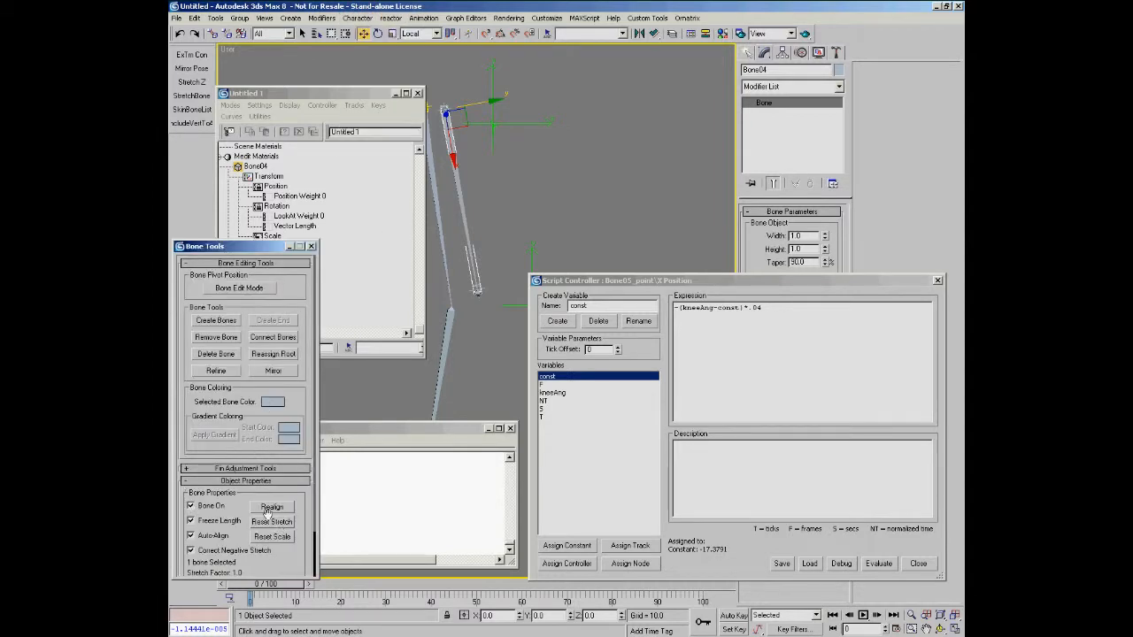
{"action": "left_click_drag", "start_coordinate": [245, 486], "coordinate": [241, 435]}
{"action": "left_click", "coordinate": [253, 541]}
{"action": "left_click", "coordinate": [312, 246]}
{"action": "left_click_drag", "start_coordinate": [278, 584], "coordinate": [260, 534]}
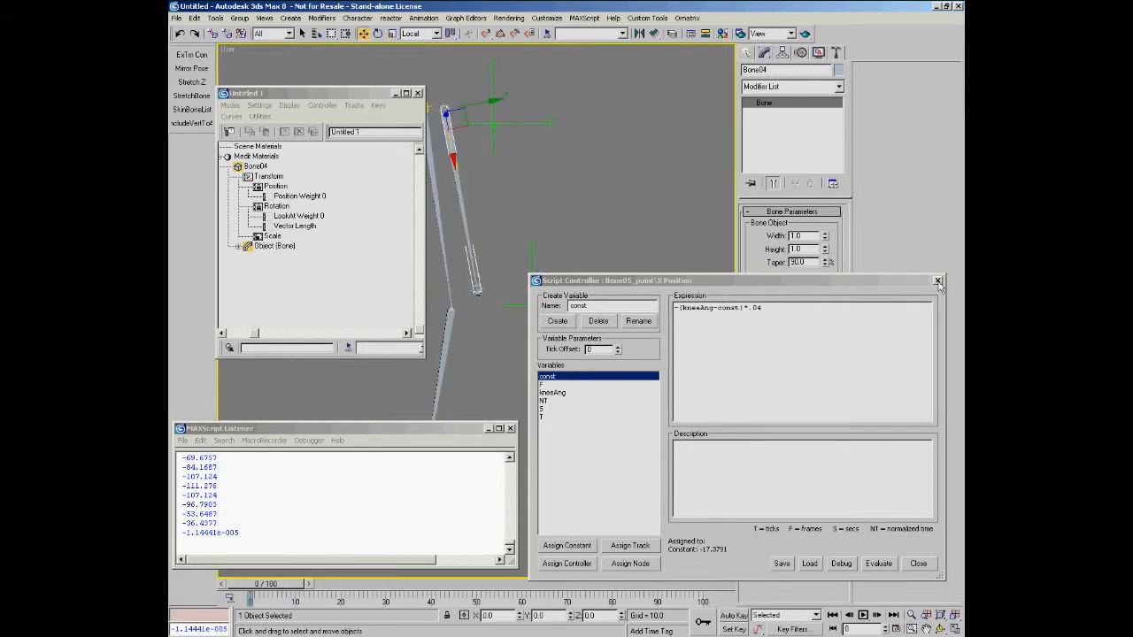
Step: Close the script controller, select all the rig objects and rename them all to "ghjk"
{"action": "left_click", "coordinate": [938, 281]}
{"action": "middle_click_drag", "start_coordinate": [592, 260], "coordinate": [537, 262], "text": "alt"}
{"action": "scroll", "coordinate": [522, 269], "scroll_direction": "down", "scroll_amount": 2}
{"action": "left_click_drag", "start_coordinate": [448, 71], "coordinate": [595, 363]}
{"action": "left_click", "coordinate": [215, 17]}
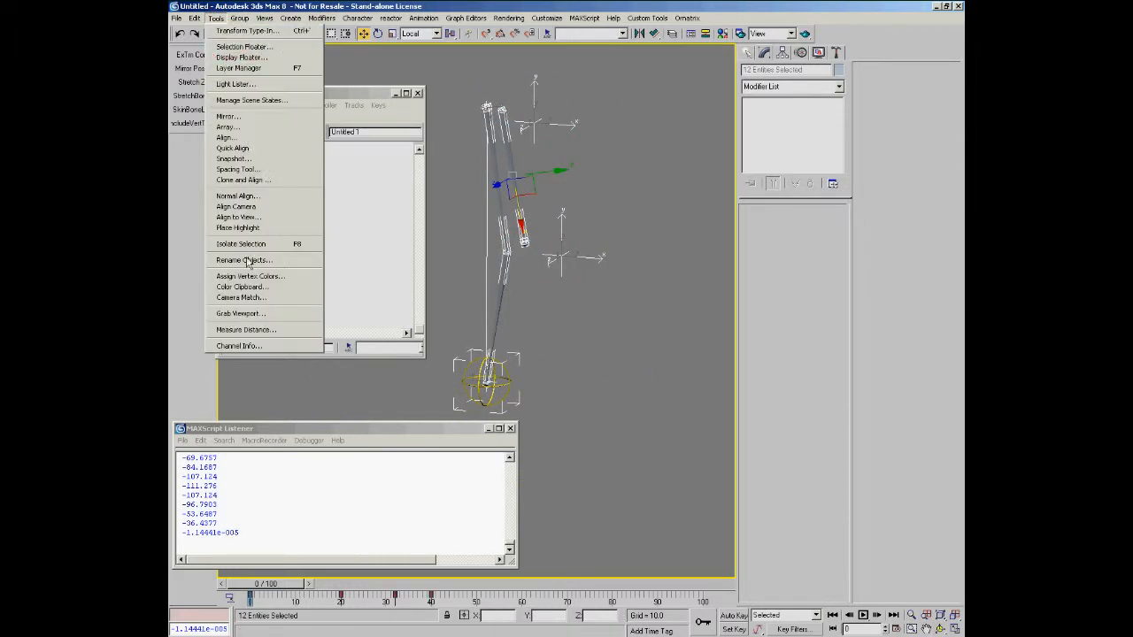
{"action": "left_click", "coordinate": [243, 257]}
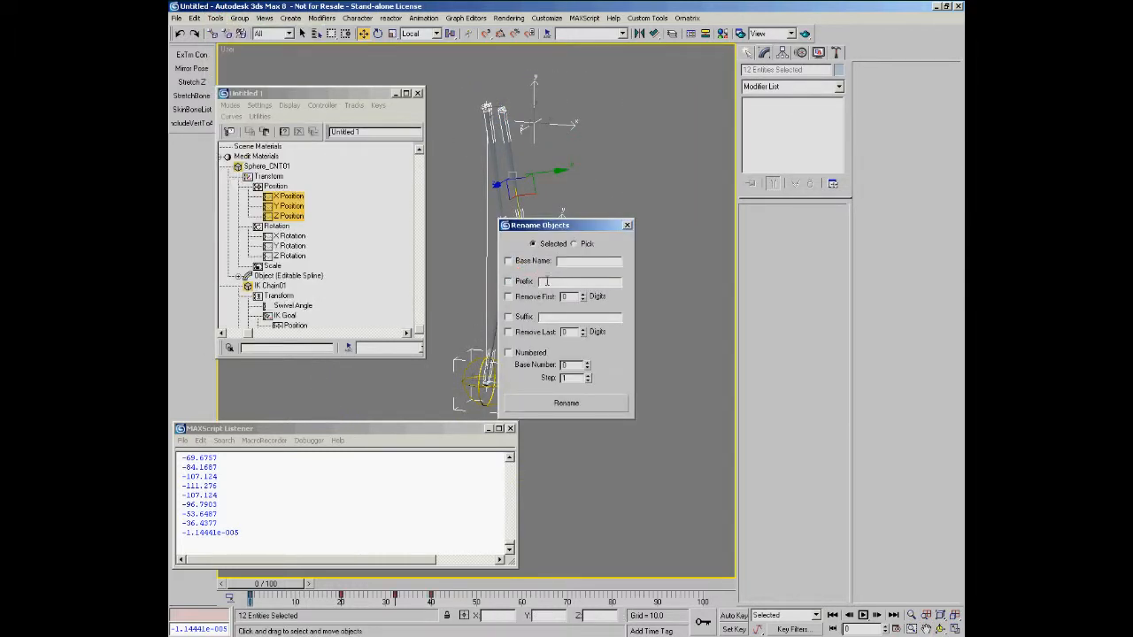
{"action": "type", "text": "ghik"}
{"action": "left_click", "coordinate": [566, 403]}
{"action": "left_click", "coordinate": [627, 225]}
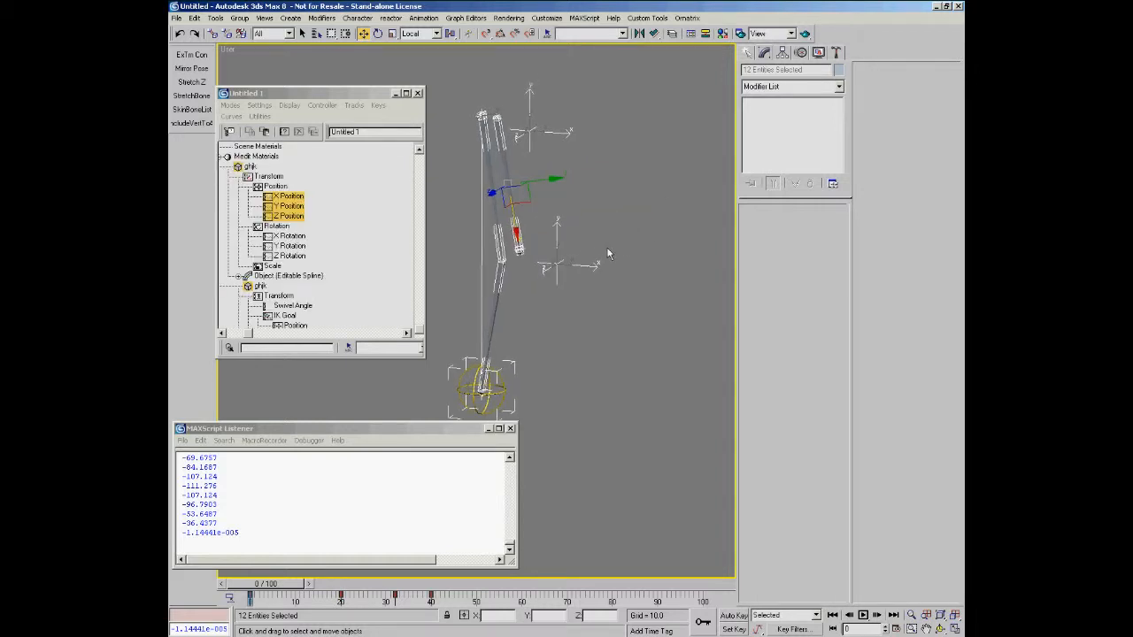
Step: Check the renamed objects in the object selection list and scrub the timeline to test the rig
{"action": "key", "text": "h"}
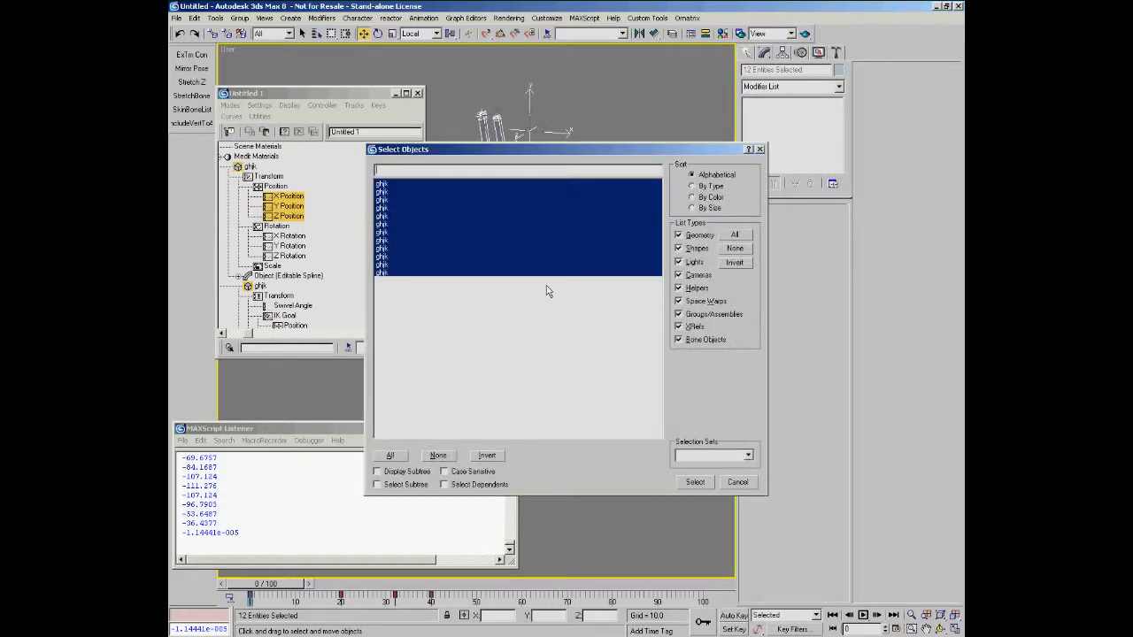
{"action": "left_click", "coordinate": [695, 482]}
{"action": "left_click_drag", "start_coordinate": [292, 591], "coordinate": [266, 563]}
{"action": "key", "text": "w"}
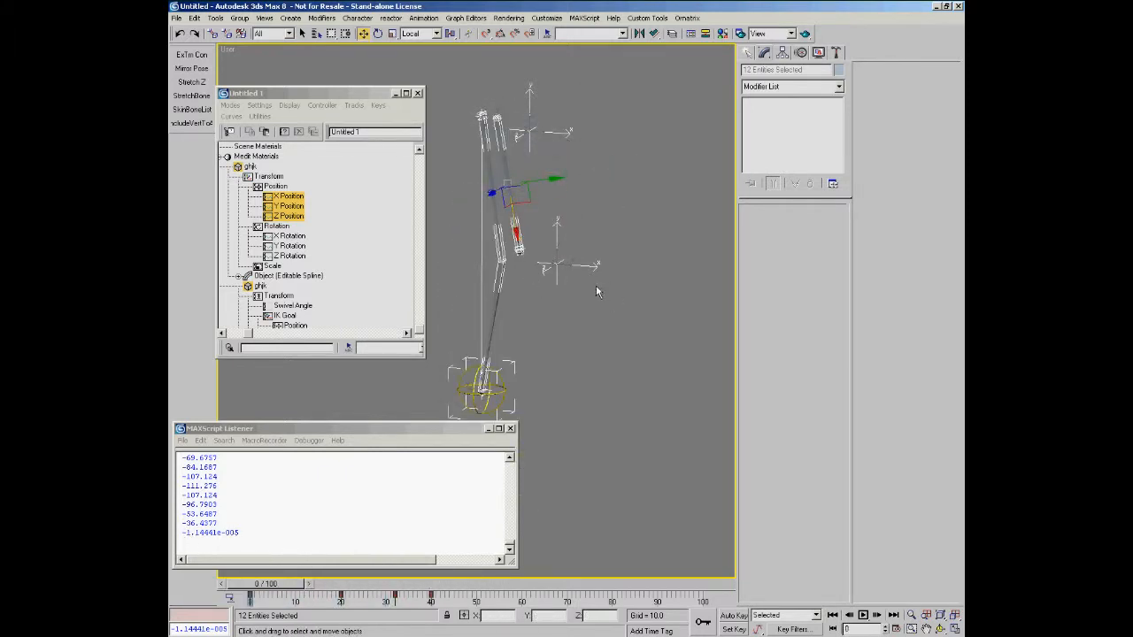
Step: Select the two Expose Transform helpers beside the limb and inspect them from another angle
{"action": "left_click", "coordinate": [571, 266]}
{"action": "left_click", "coordinate": [567, 132], "text": "ctrl"}
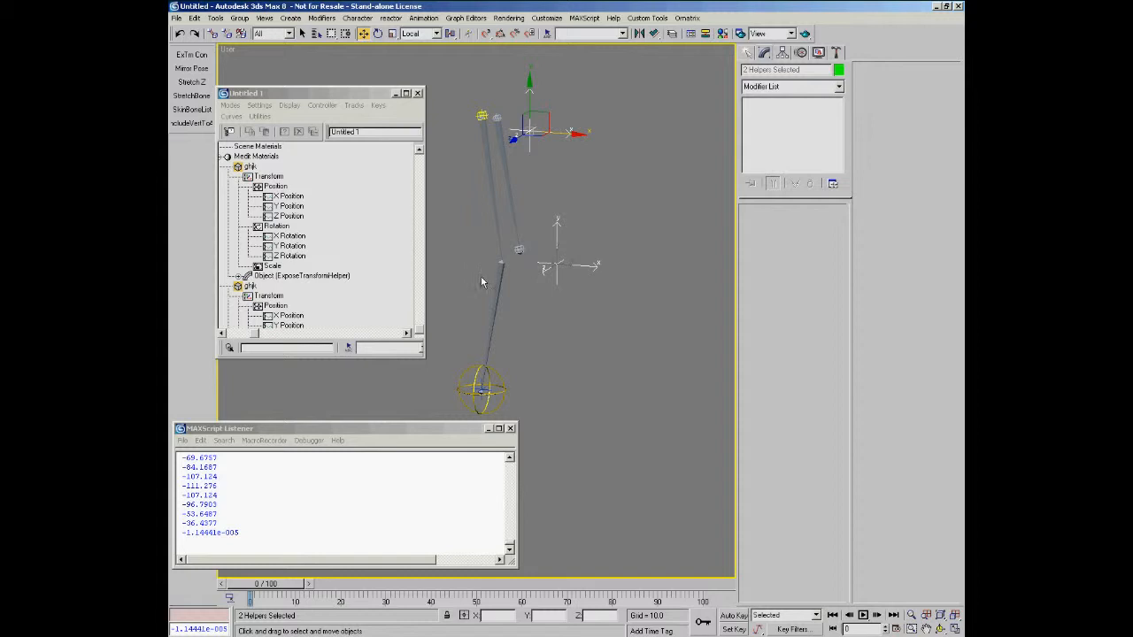
{"action": "middle_click_drag", "start_coordinate": [598, 264], "coordinate": [521, 248], "text": "alt"}
{"action": "middle_click_drag", "start_coordinate": [522, 248], "coordinate": [507, 261], "text": "ctrl+alt"}
{"action": "key", "text": "w"}
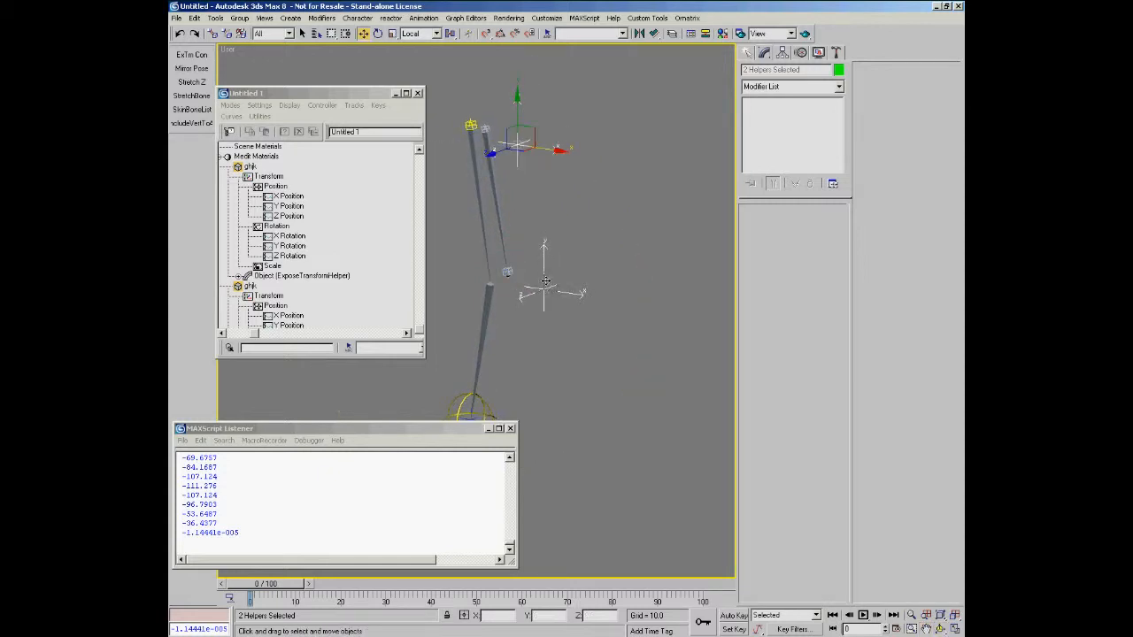
{"action": "left_click", "coordinate": [544, 283]}
{"action": "middle_click_drag", "start_coordinate": [598, 286], "coordinate": [597, 301]}
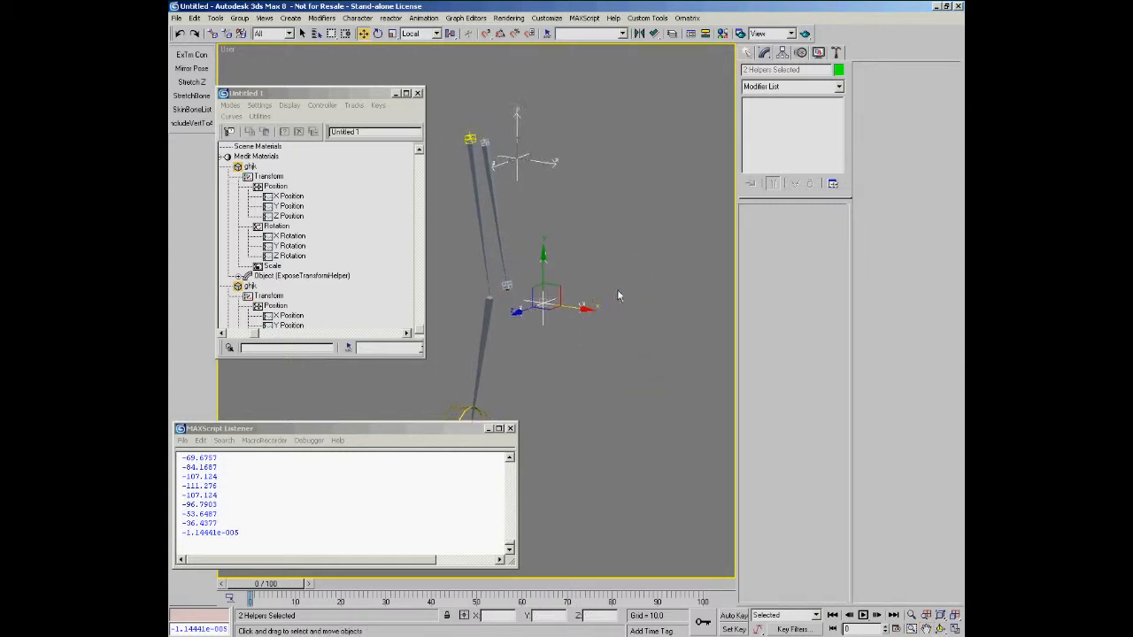